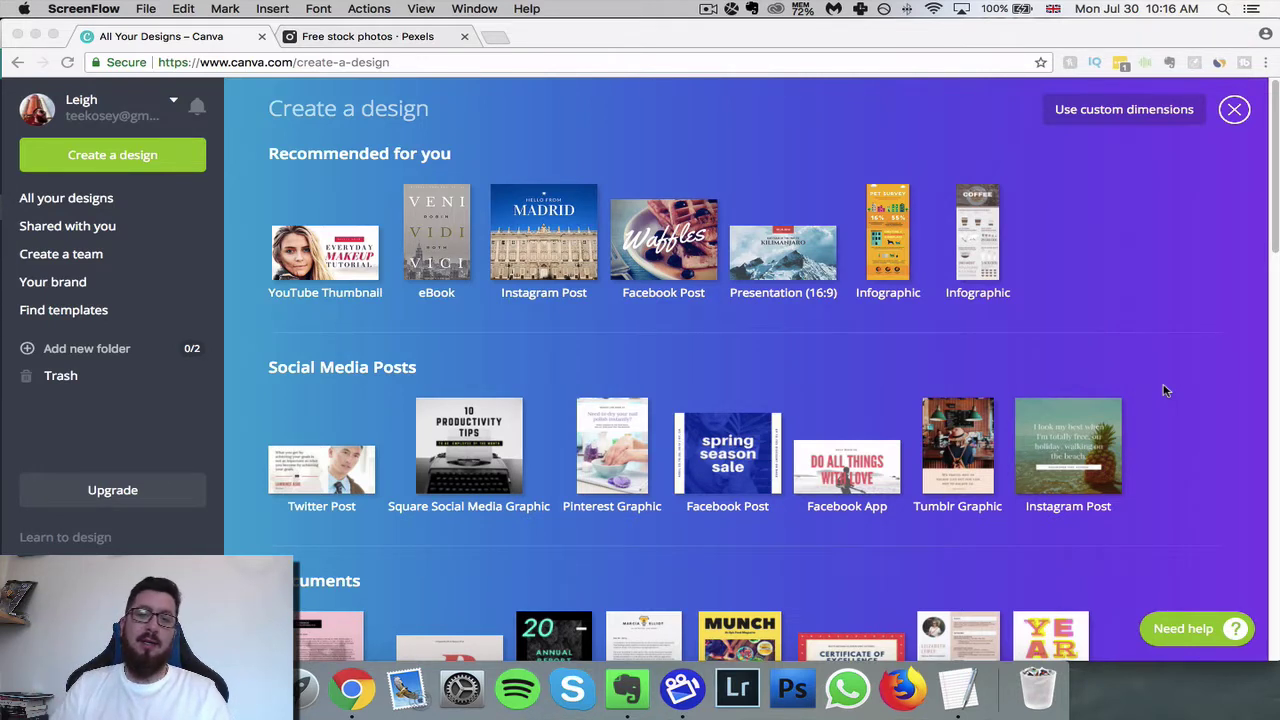
# - Start a new 1410 × 2250 px eBook design from the Recommended eBook tile
pyautogui.click(1119, 287)
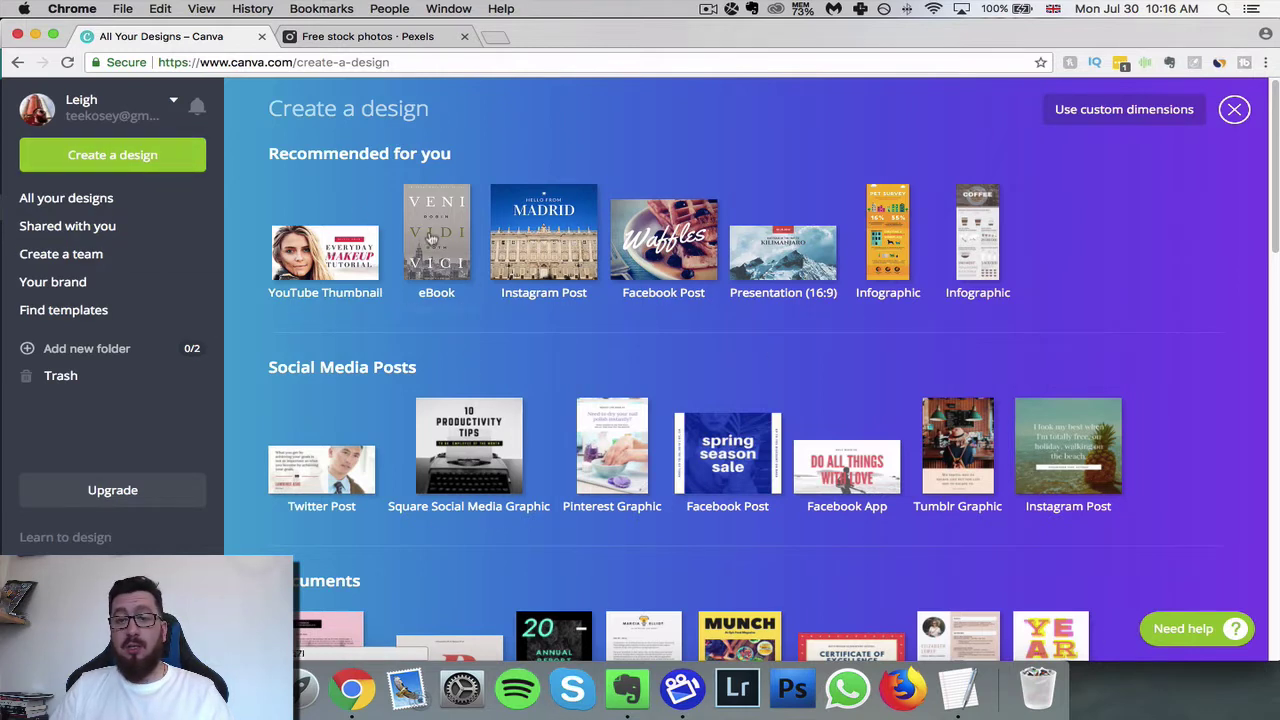
pyautogui.scroll(-2, 300, 262)
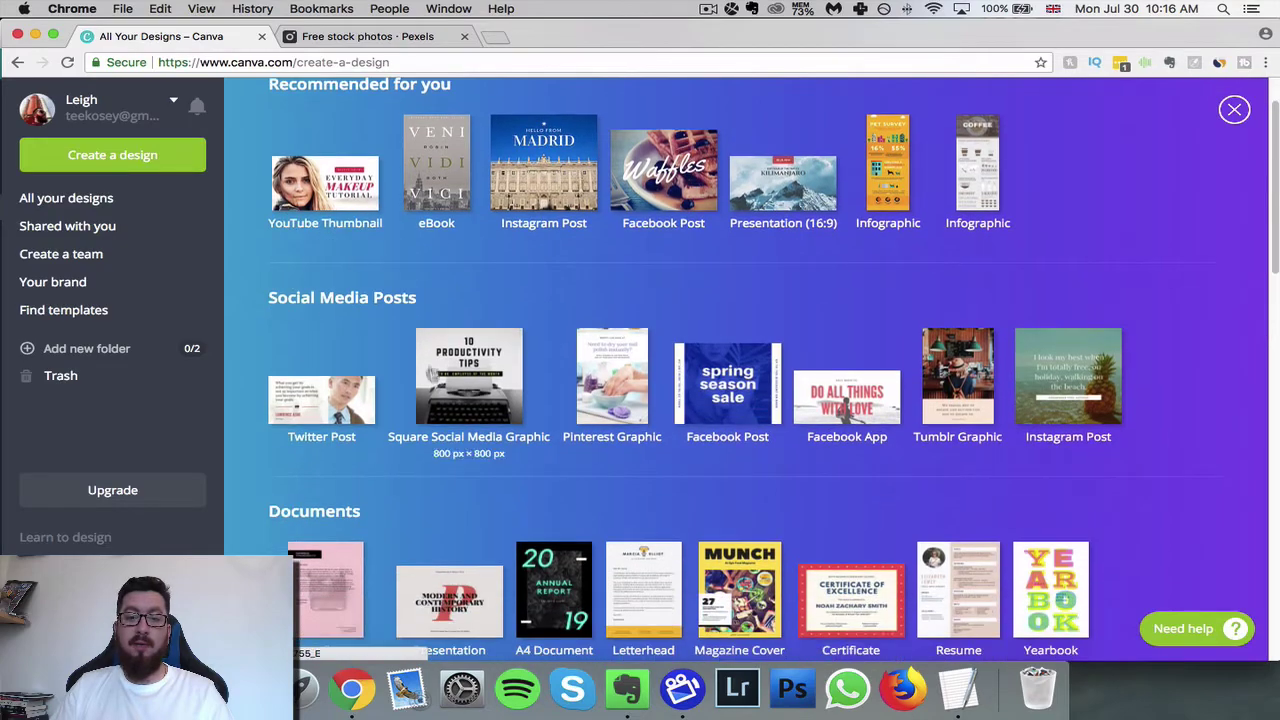
pyautogui.scroll(-8, 1005, 390)
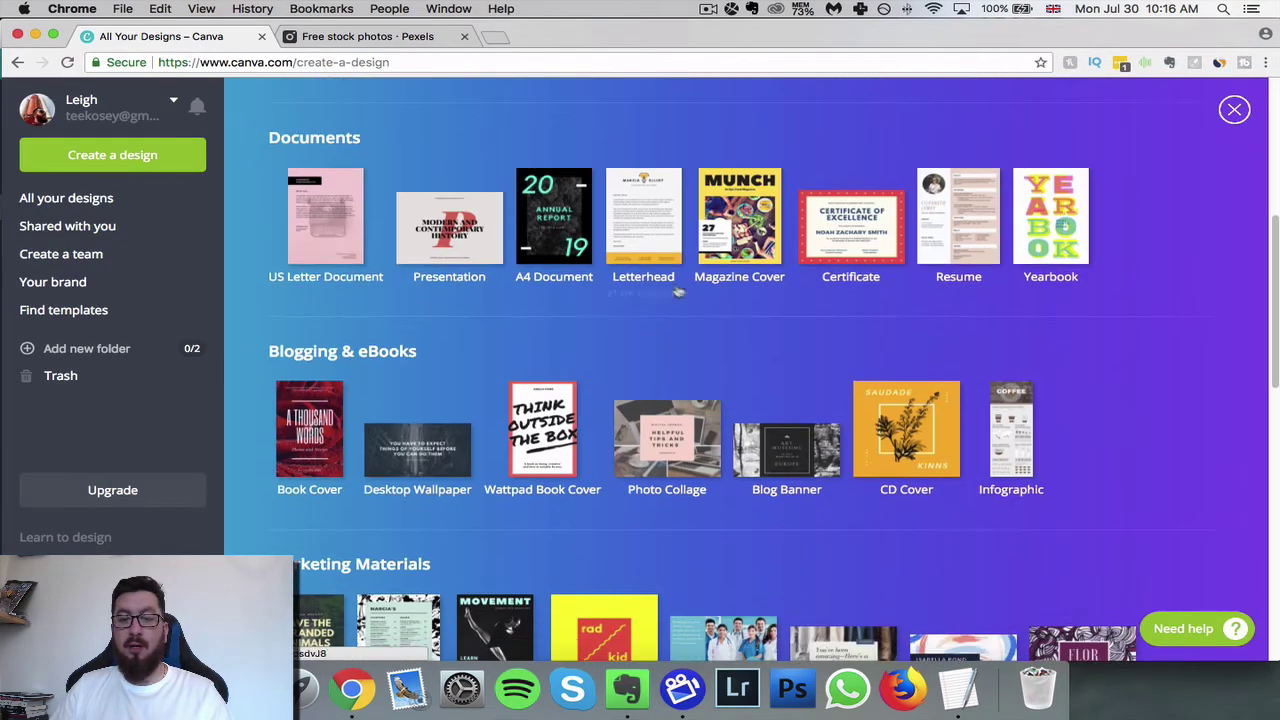
pyautogui.scroll(-3, 660, 337)
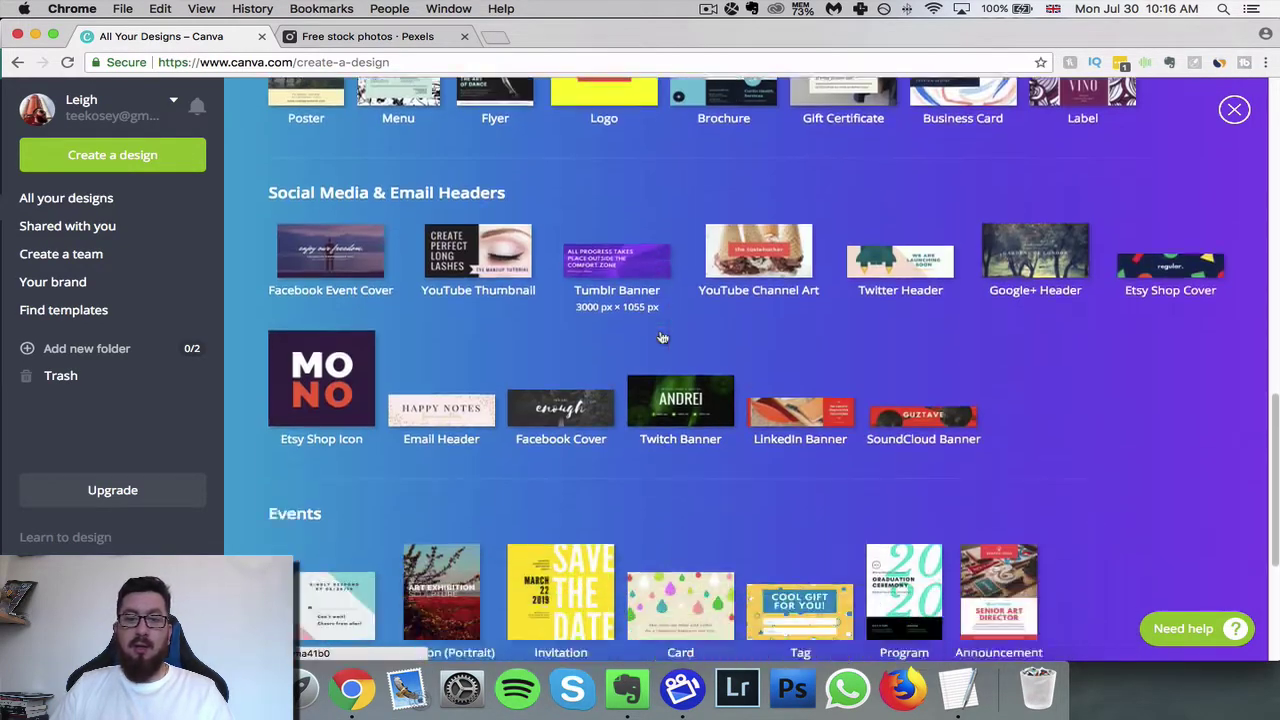
pyautogui.scroll(-4, 662, 338)
pyautogui.scroll(15, 662, 338)
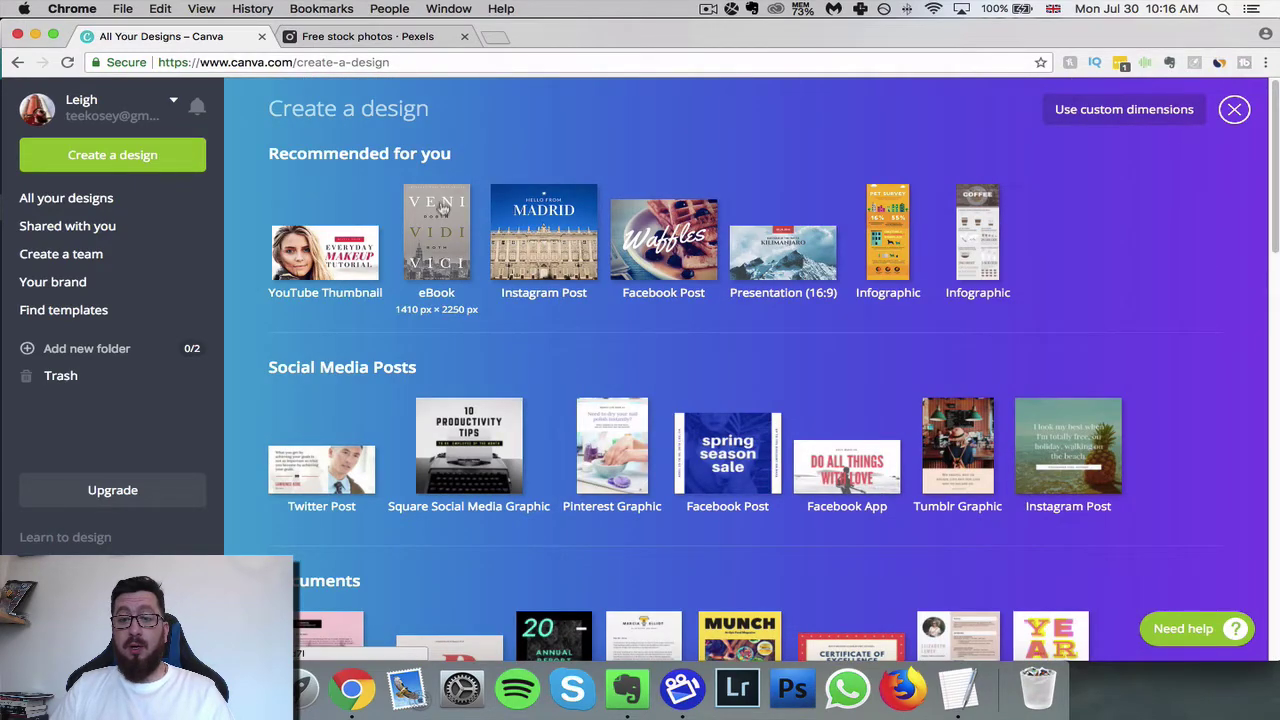
pyautogui.click(449, 270)
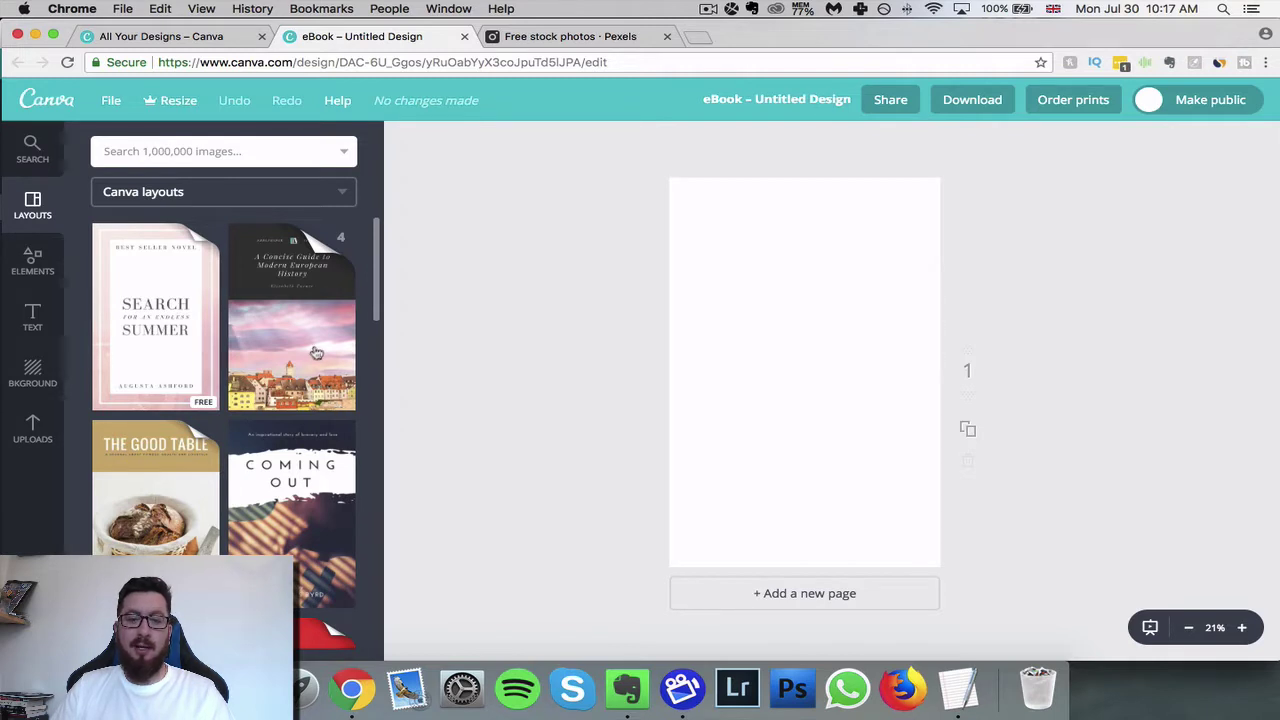
# - Apply The Ocean – At the End of the World layout to the blank eBook page
pyautogui.scroll(-3, 318, 352)
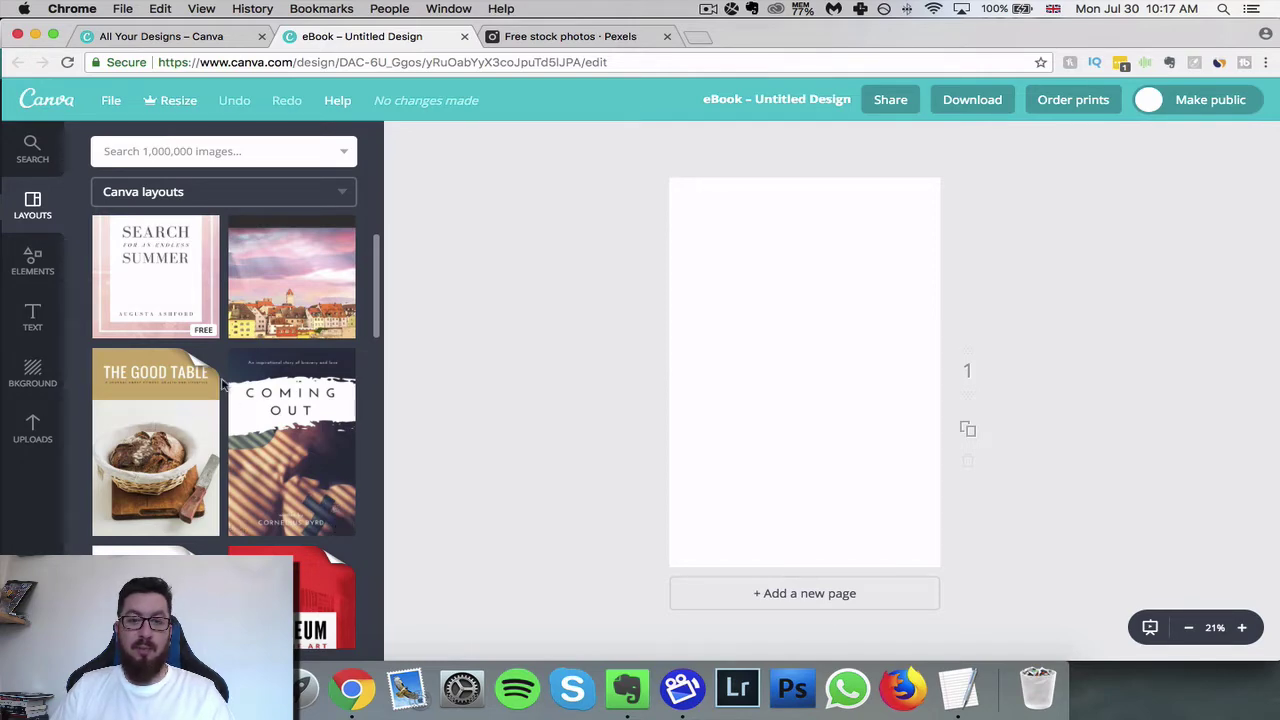
pyautogui.scroll(-10, 150, 430)
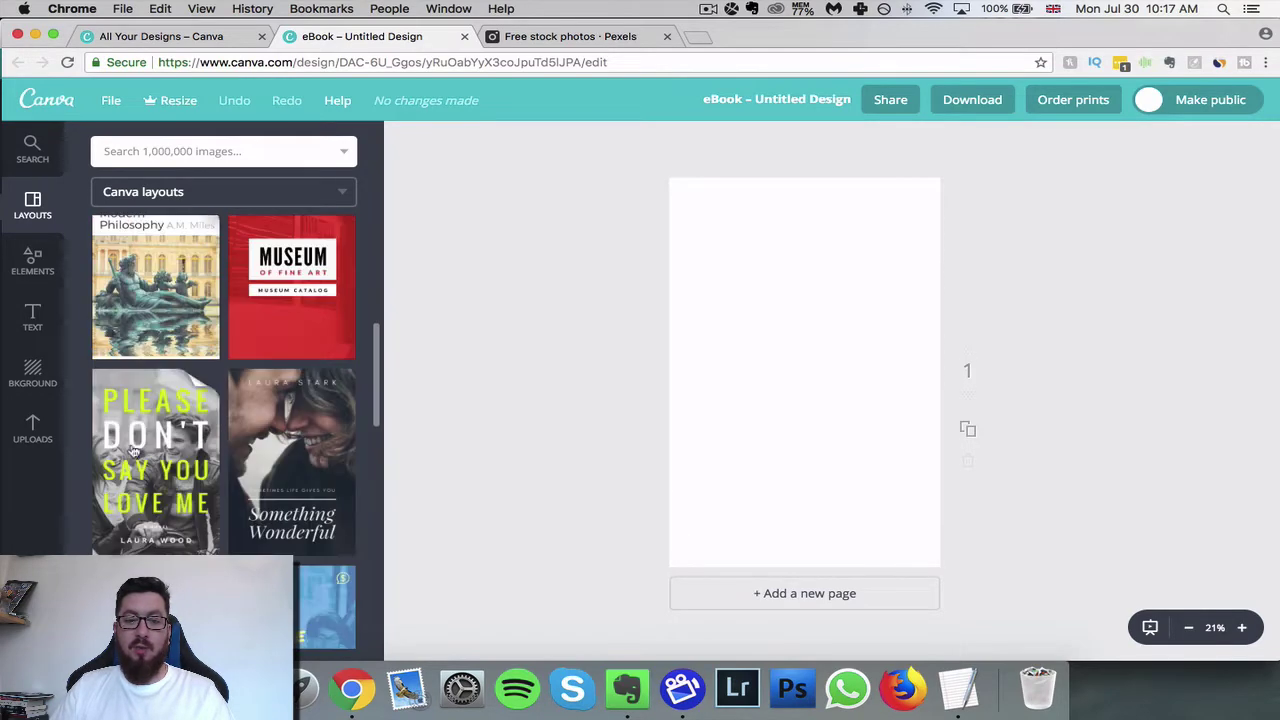
pyautogui.scroll(2, 195, 310)
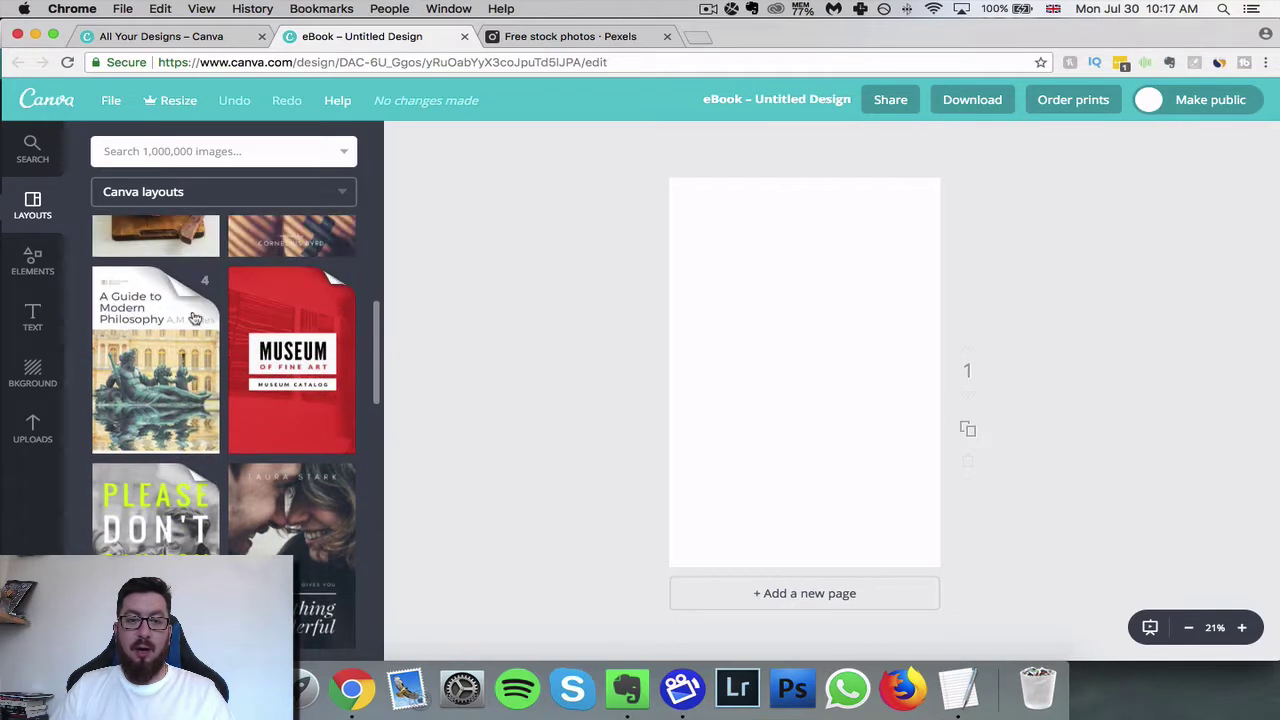
pyautogui.scroll(-2, 195, 318)
pyautogui.scroll(-1, 327, 468)
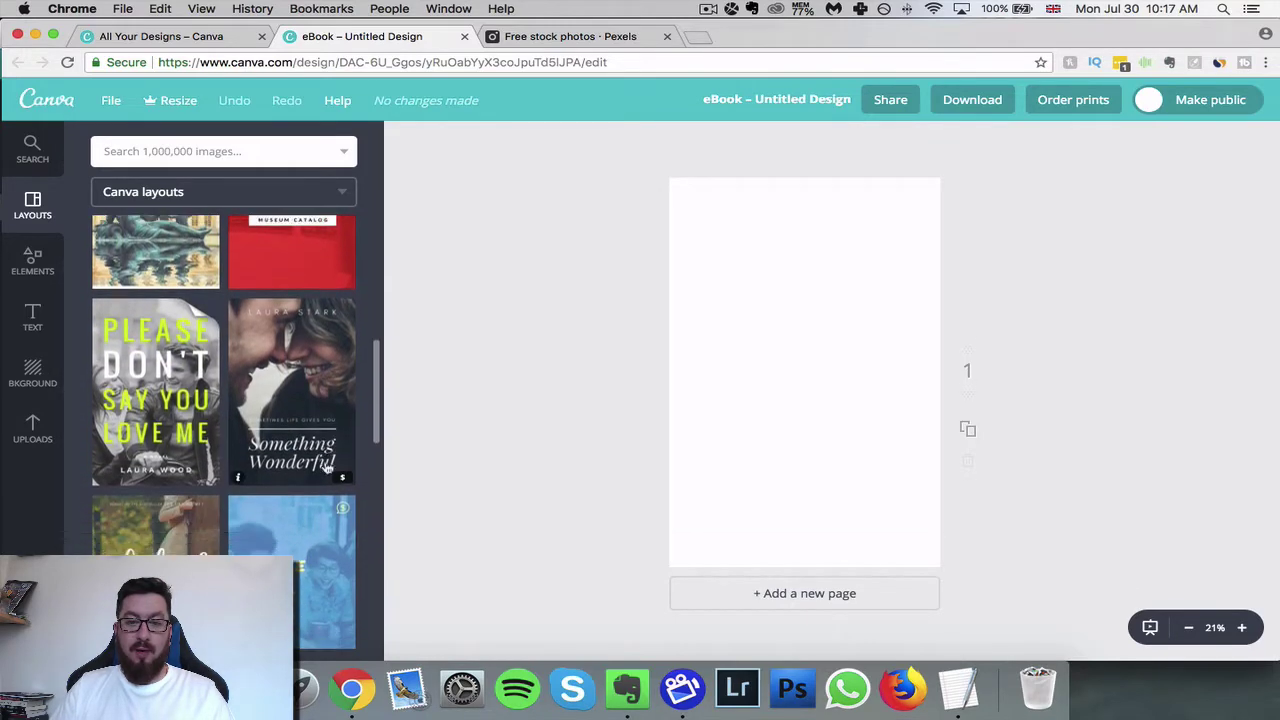
pyautogui.scroll(-10, 327, 468)
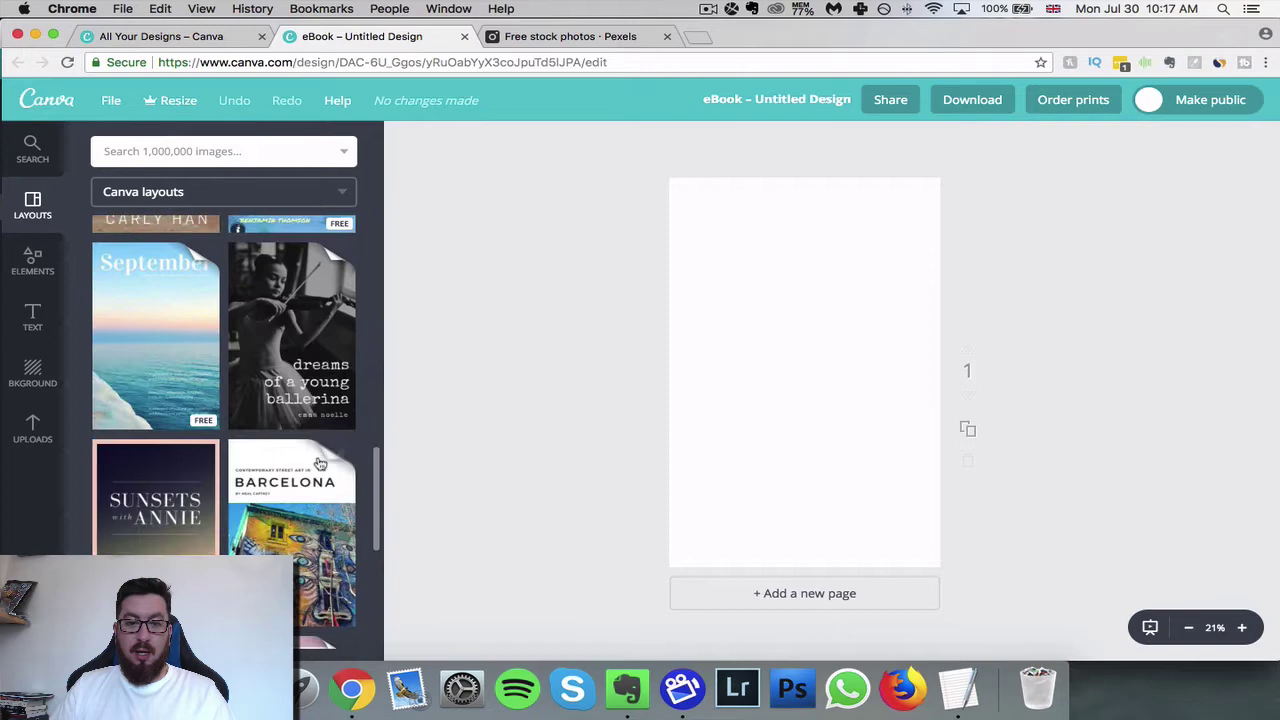
pyautogui.scroll(-5, 318, 460)
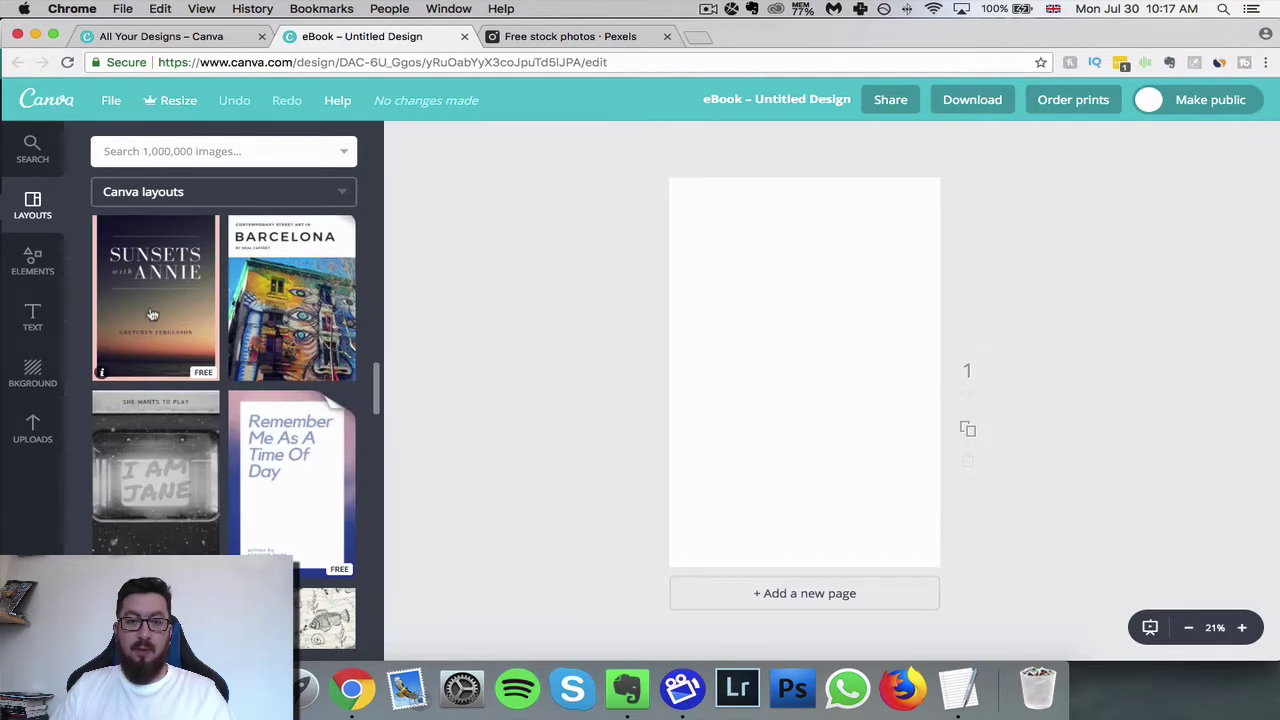
pyautogui.scroll(1, 155, 318)
pyautogui.scroll(-1, 190, 465)
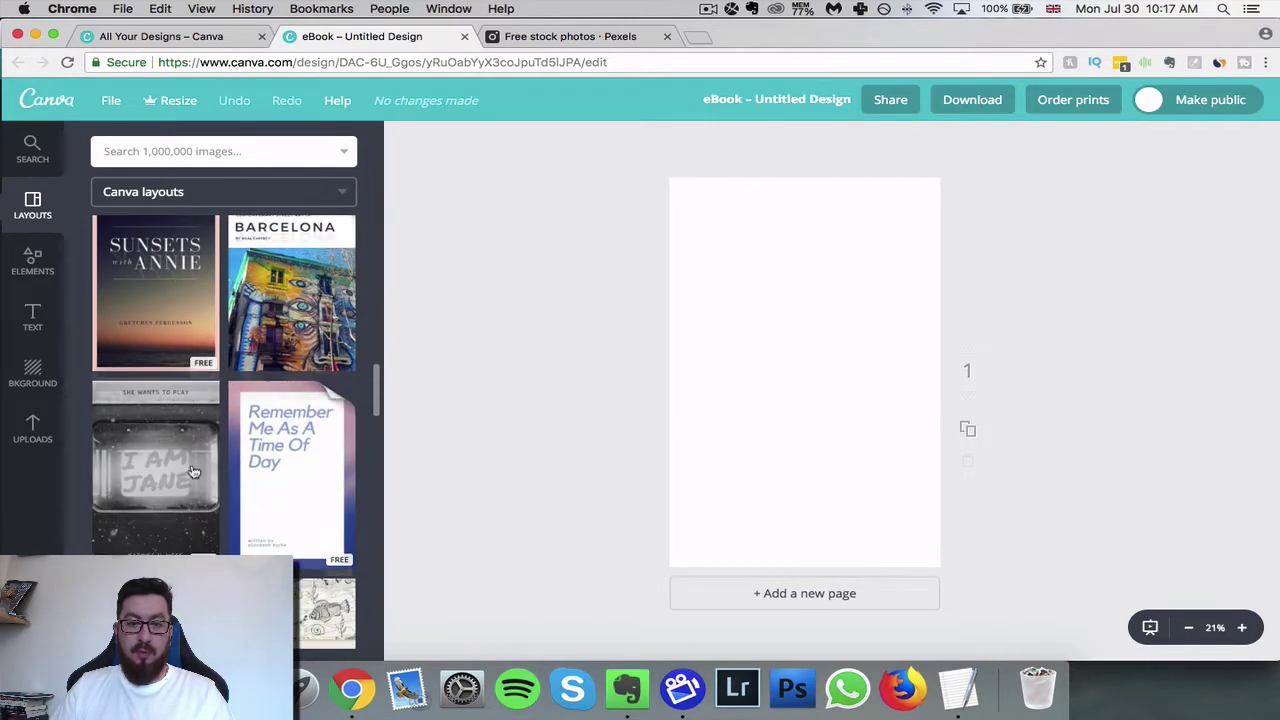
pyautogui.scroll(-20, 194, 472)
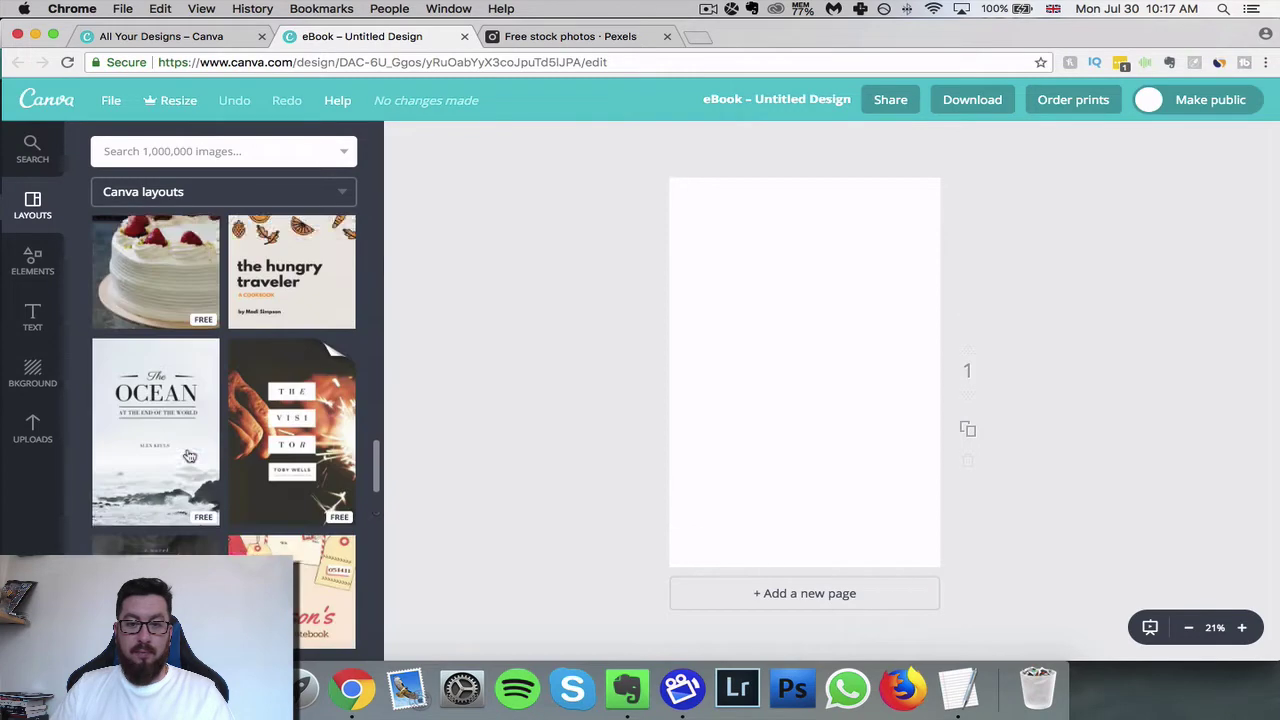
pyautogui.scroll(-2, 190, 456)
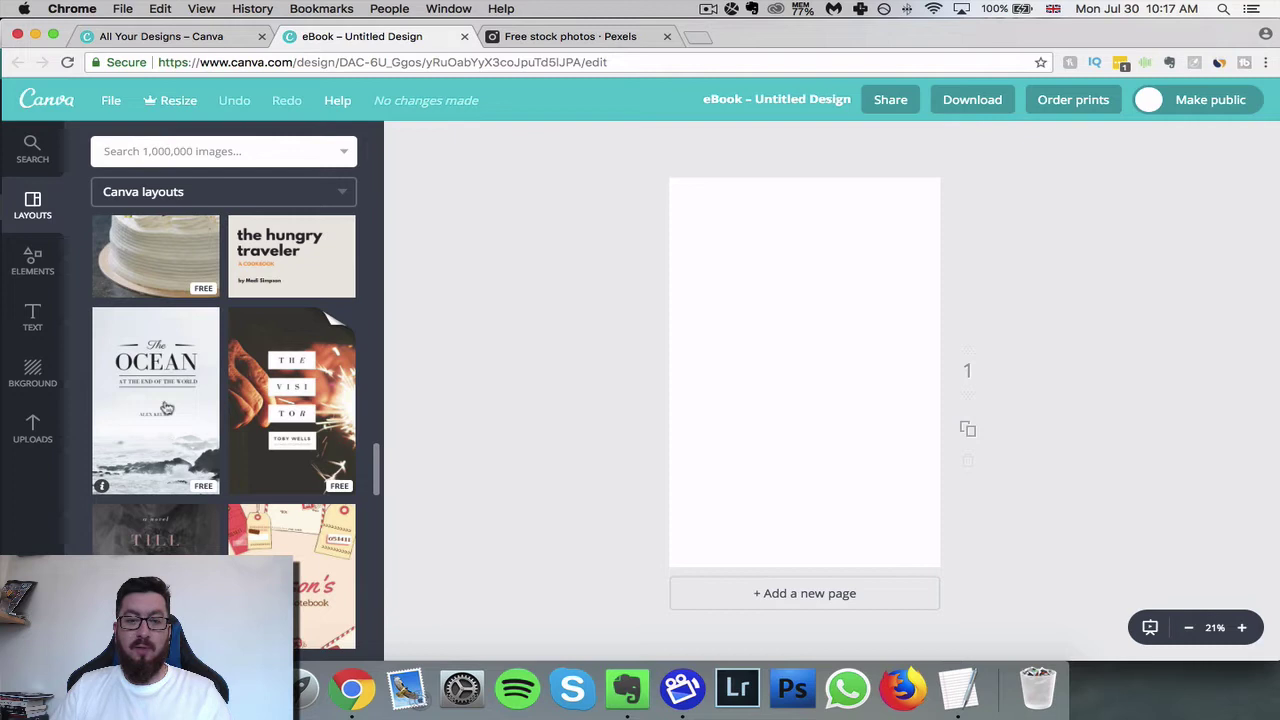
pyautogui.scroll(-1, 166, 406)
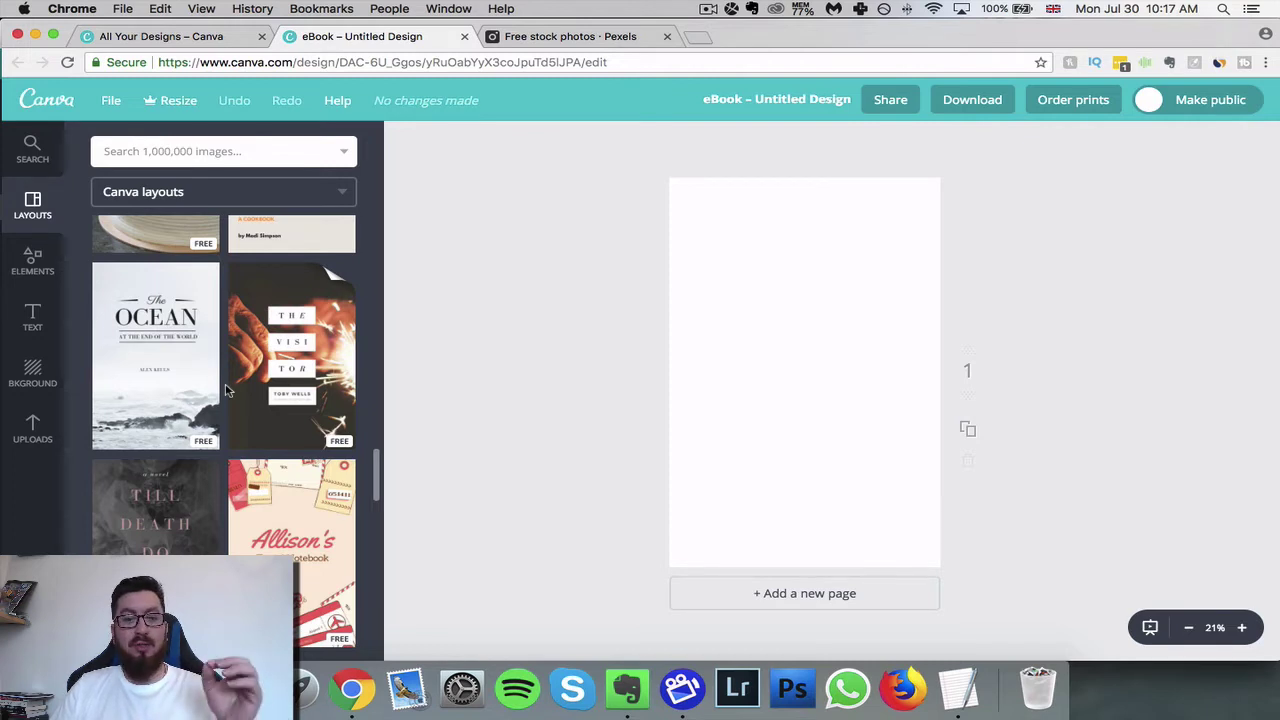
pyautogui.click(164, 383)
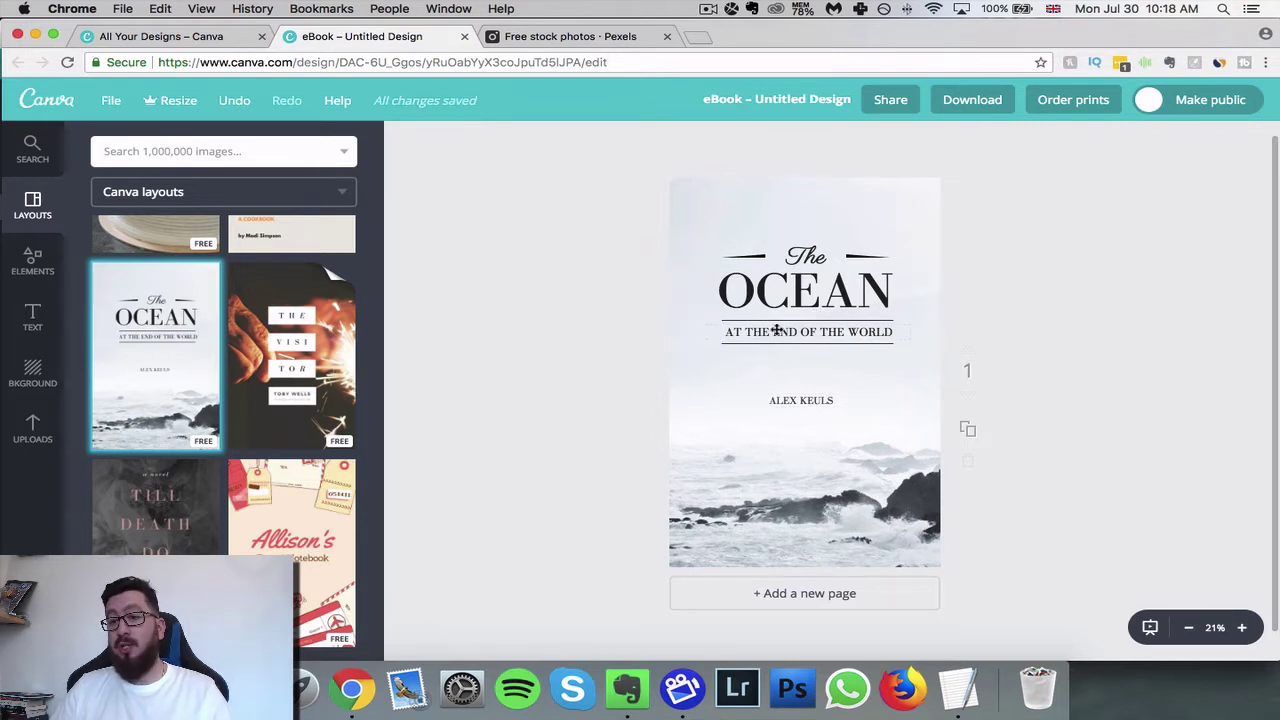
# - Change the subtitle to AT THE END OF THE DAY and put the new author's name on the author line
pyautogui.doubleClick(870, 332)
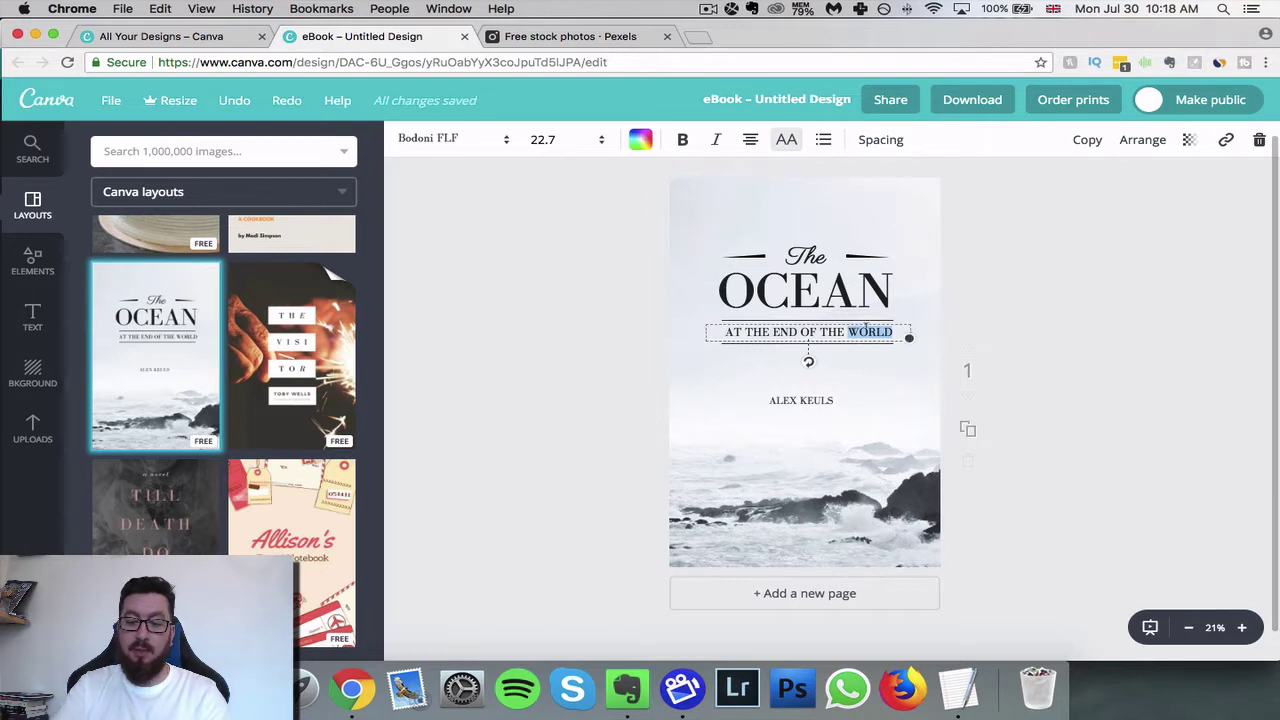
pyautogui.write('DAY')
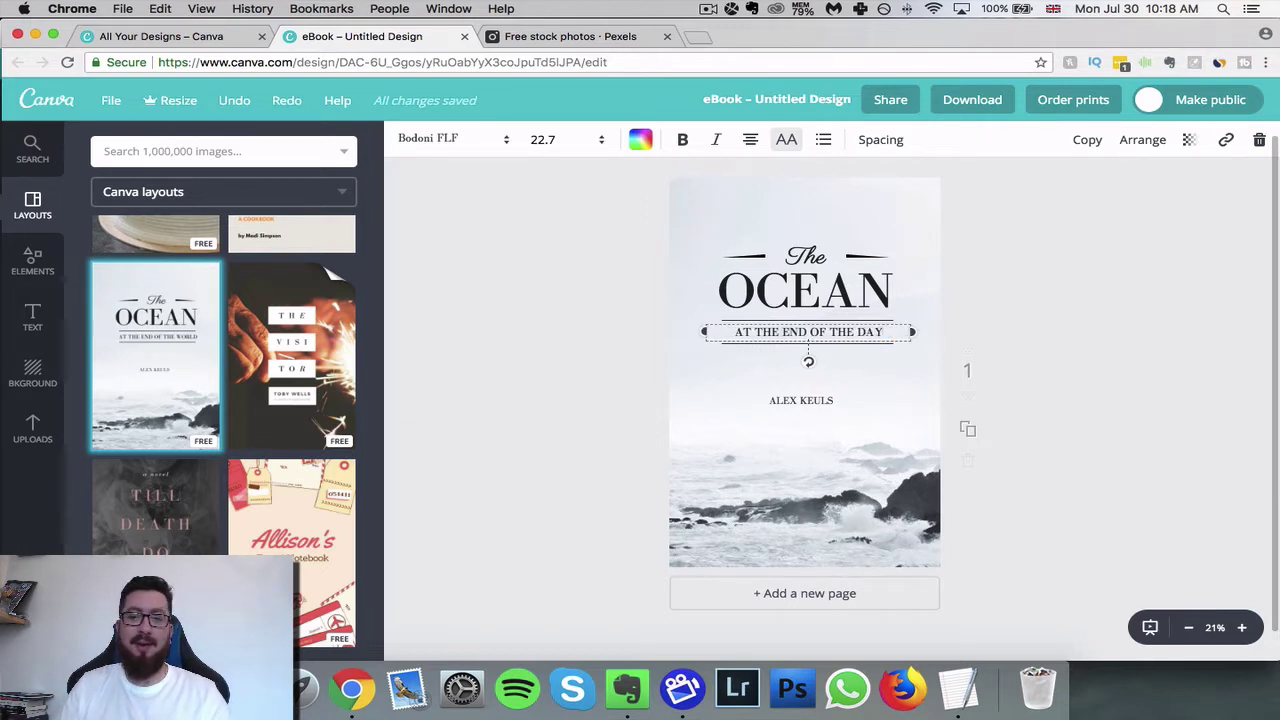
pyautogui.click(800, 400)
pyautogui.click(794, 398)
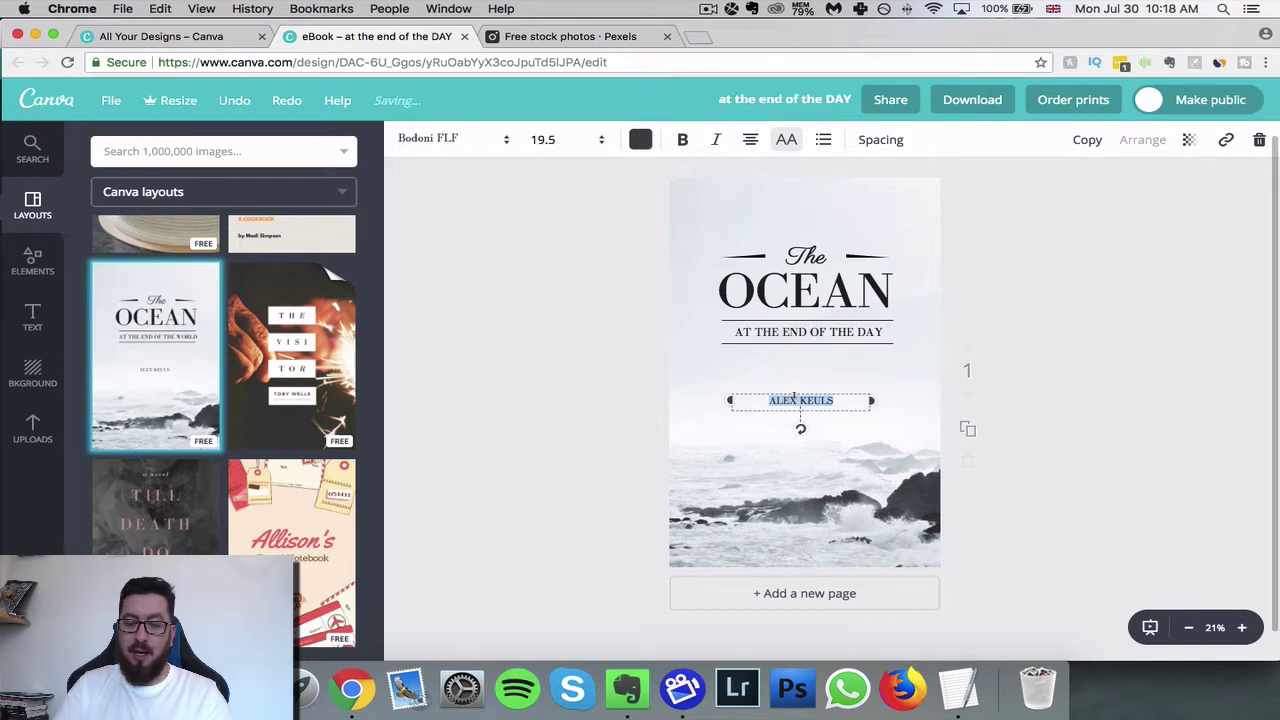
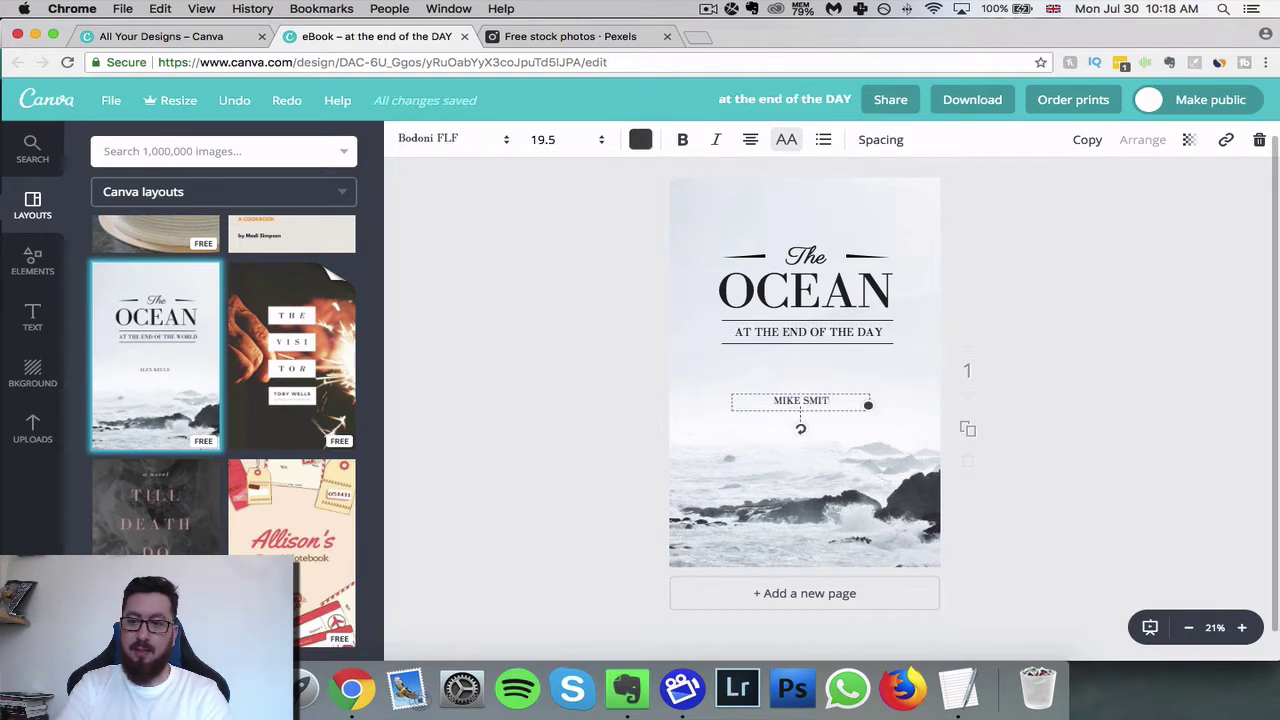
pyautogui.click(634, 391)
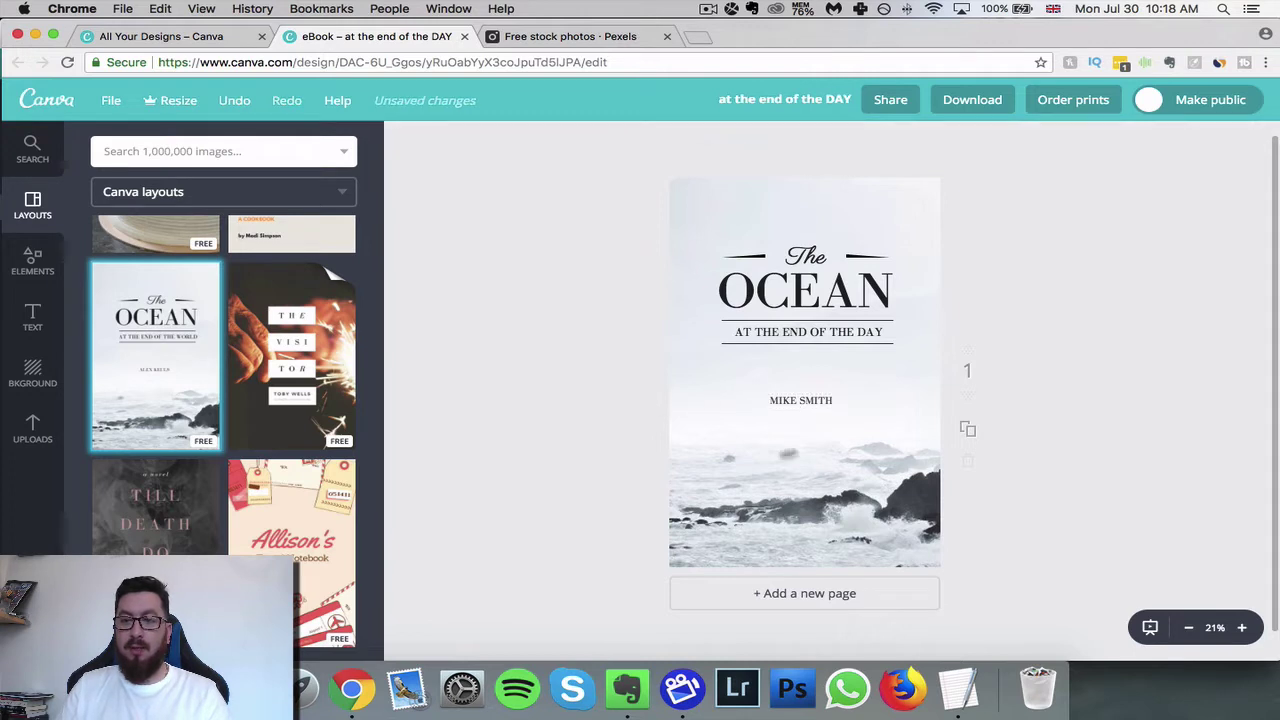
# - Try Bold on the OCEAN title, then remove it again
pyautogui.click(832, 297)
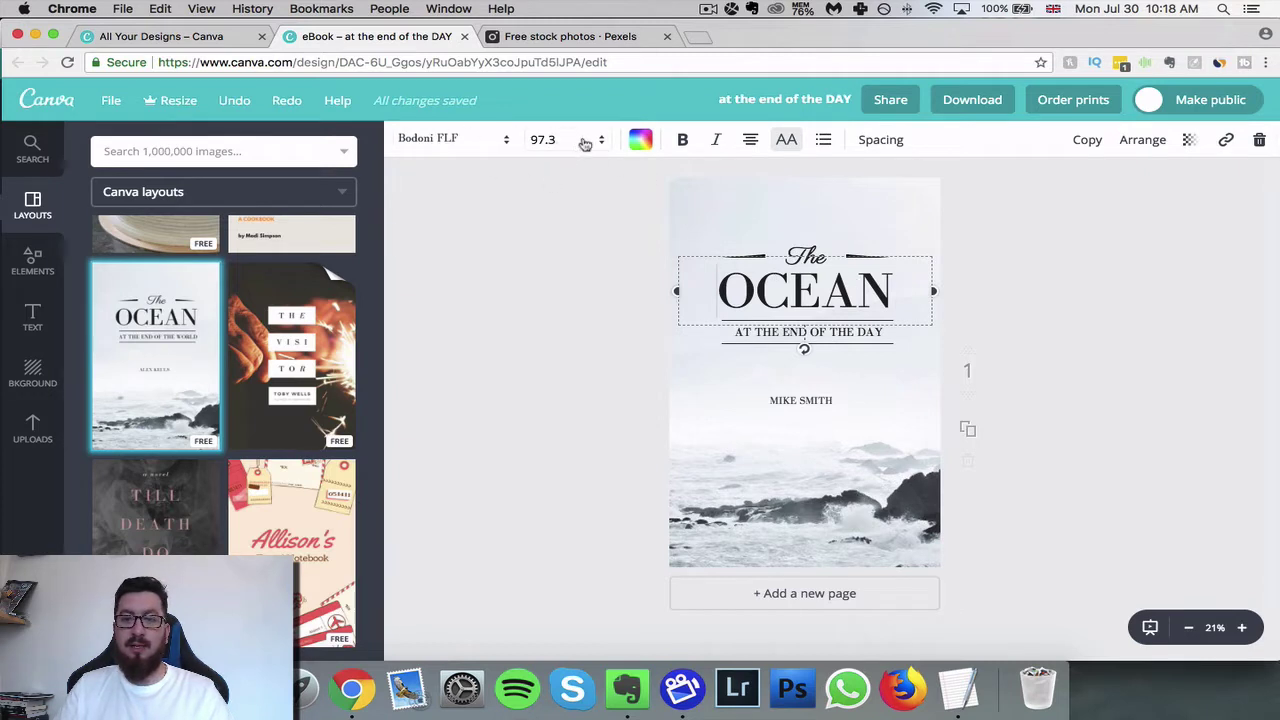
pyautogui.click(586, 139)
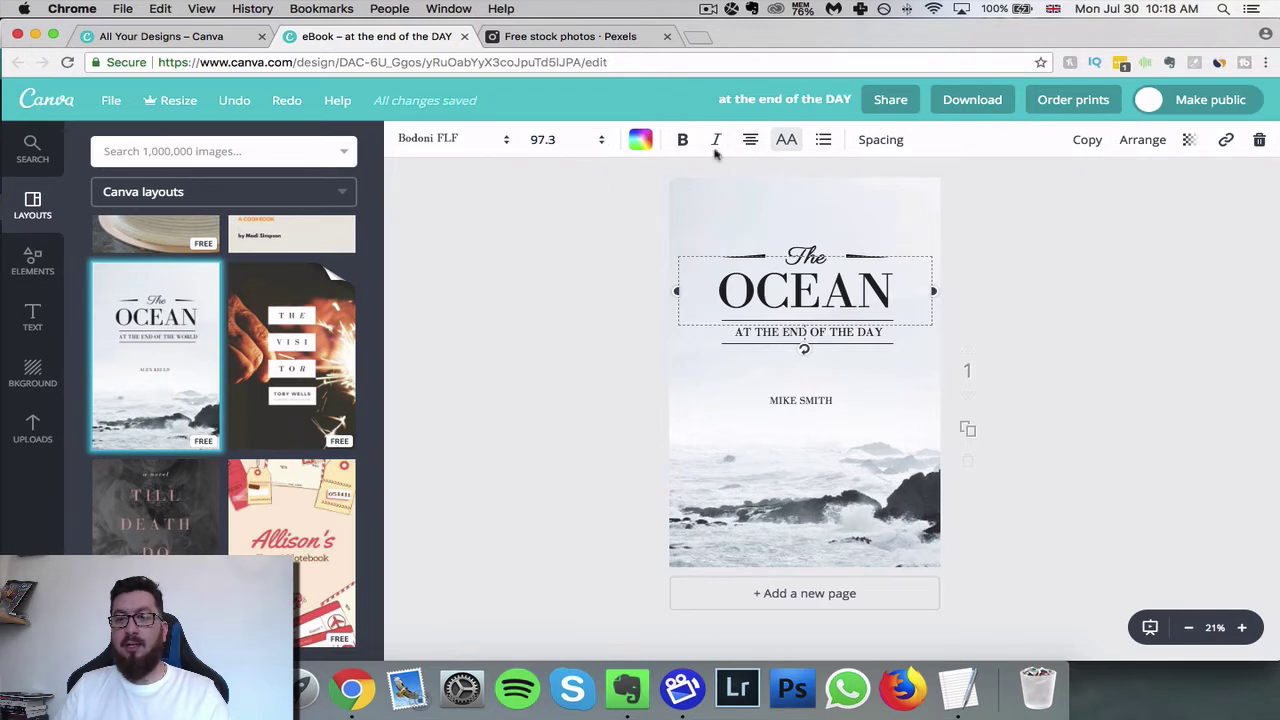
pyautogui.click(684, 140)
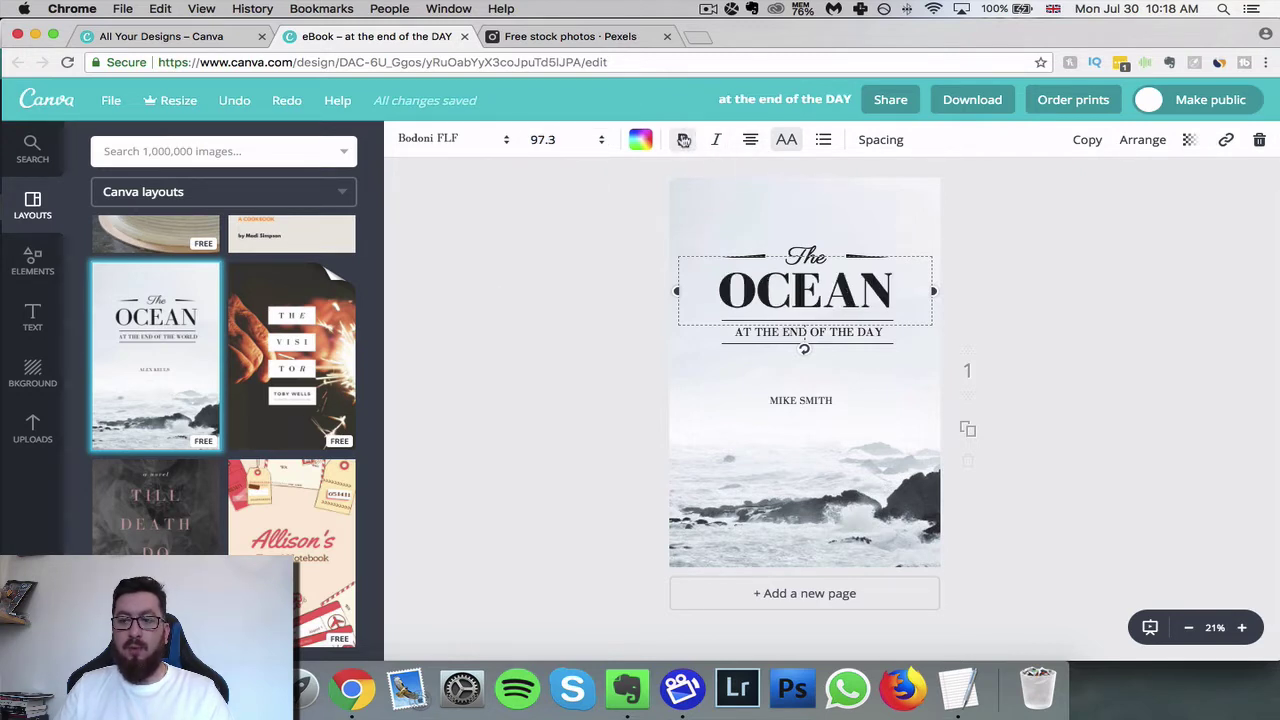
pyautogui.click(684, 140)
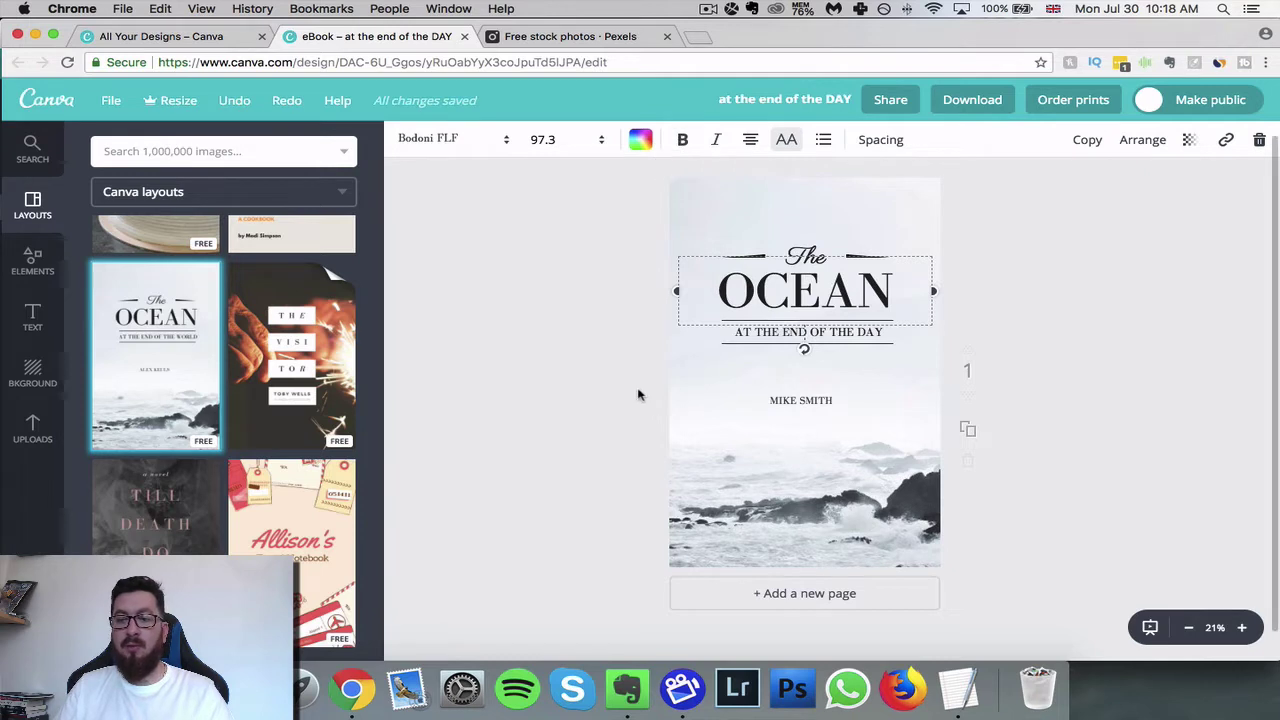
pyautogui.click(588, 438)
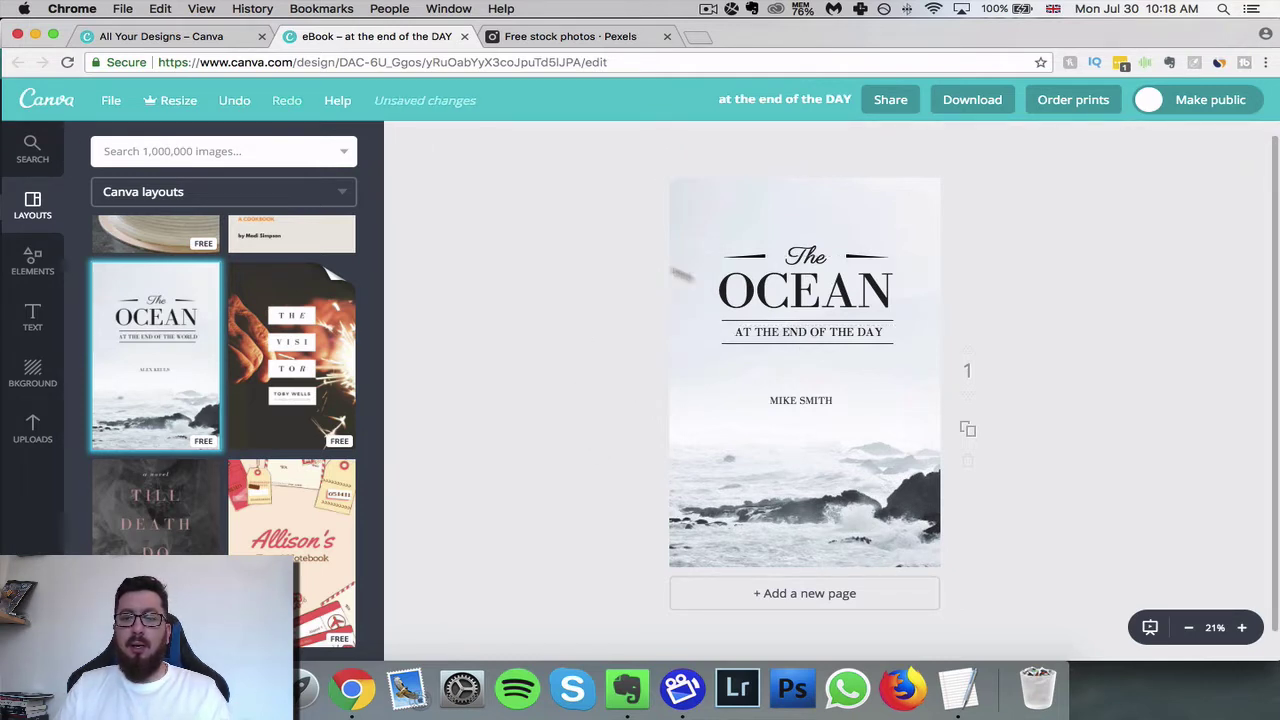
# - Switch to the Free stock photos · Pexels tab
pyautogui.click(593, 37)
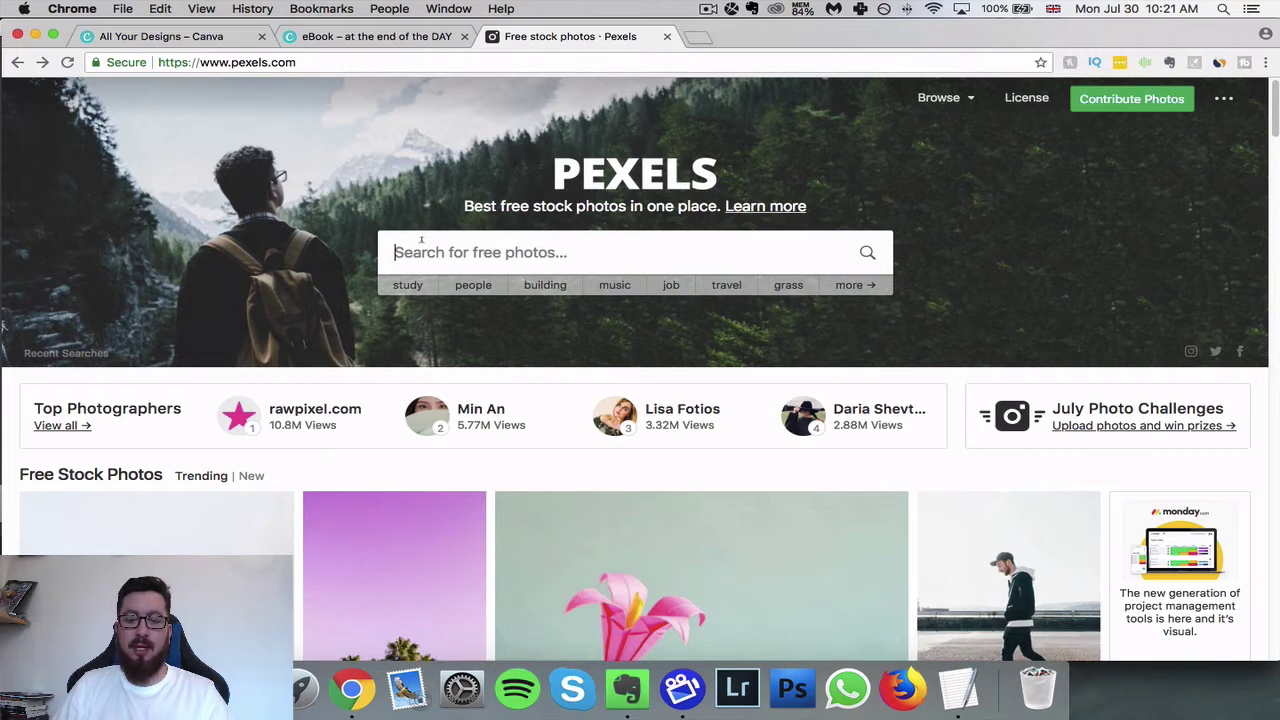
pyautogui.click(421, 245)
pyautogui.write('oc')
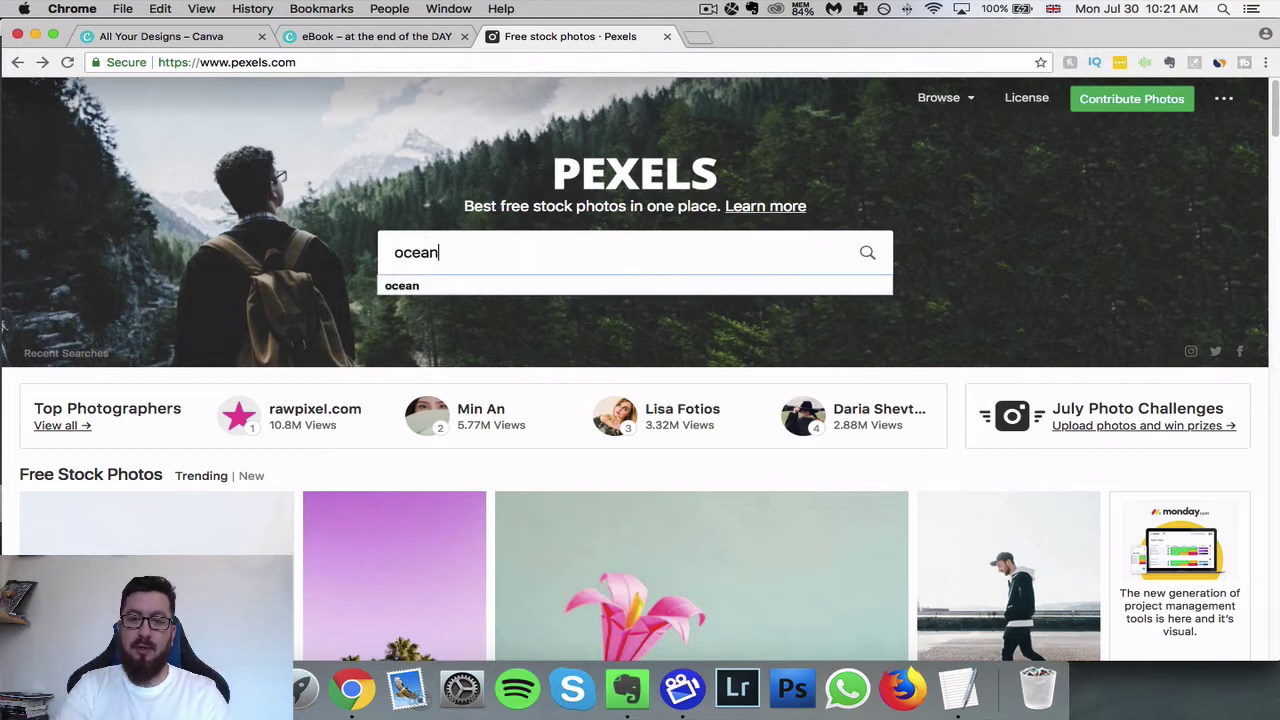
pyautogui.write('ean')
pyautogui.press('Return')
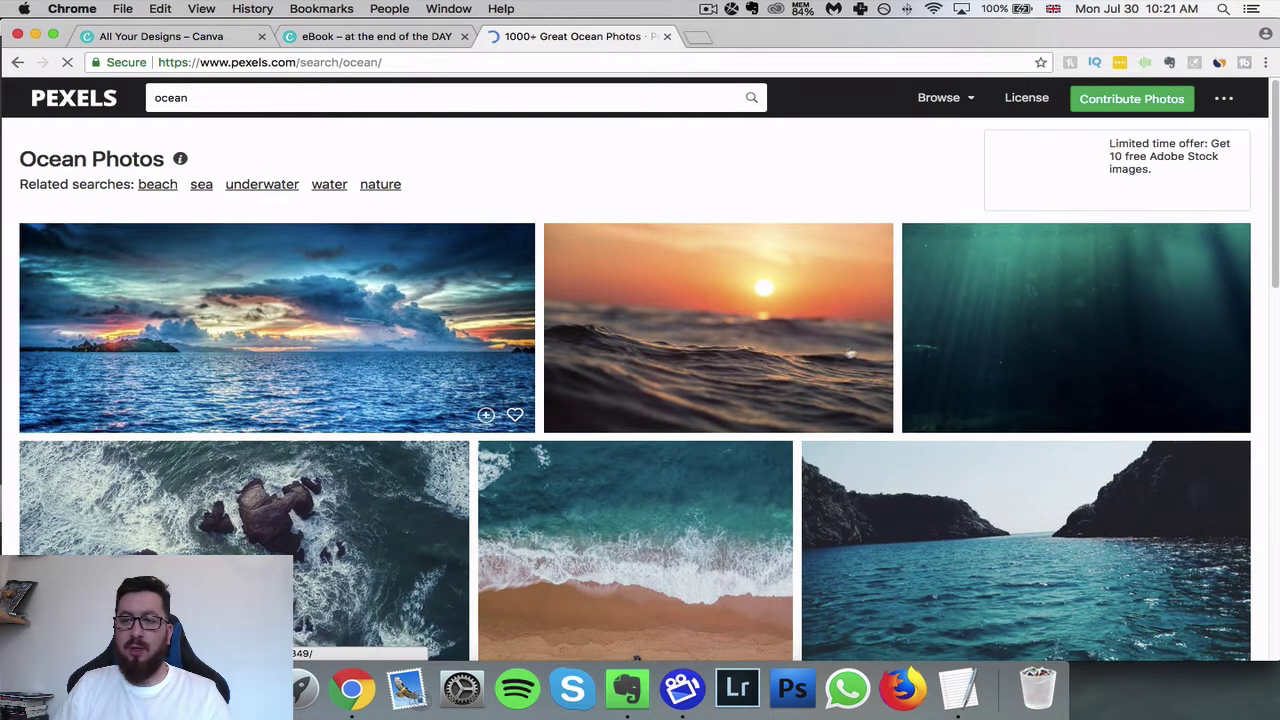
pyautogui.scroll(-2, 860, 349)
pyautogui.scroll(-5, 860, 349)
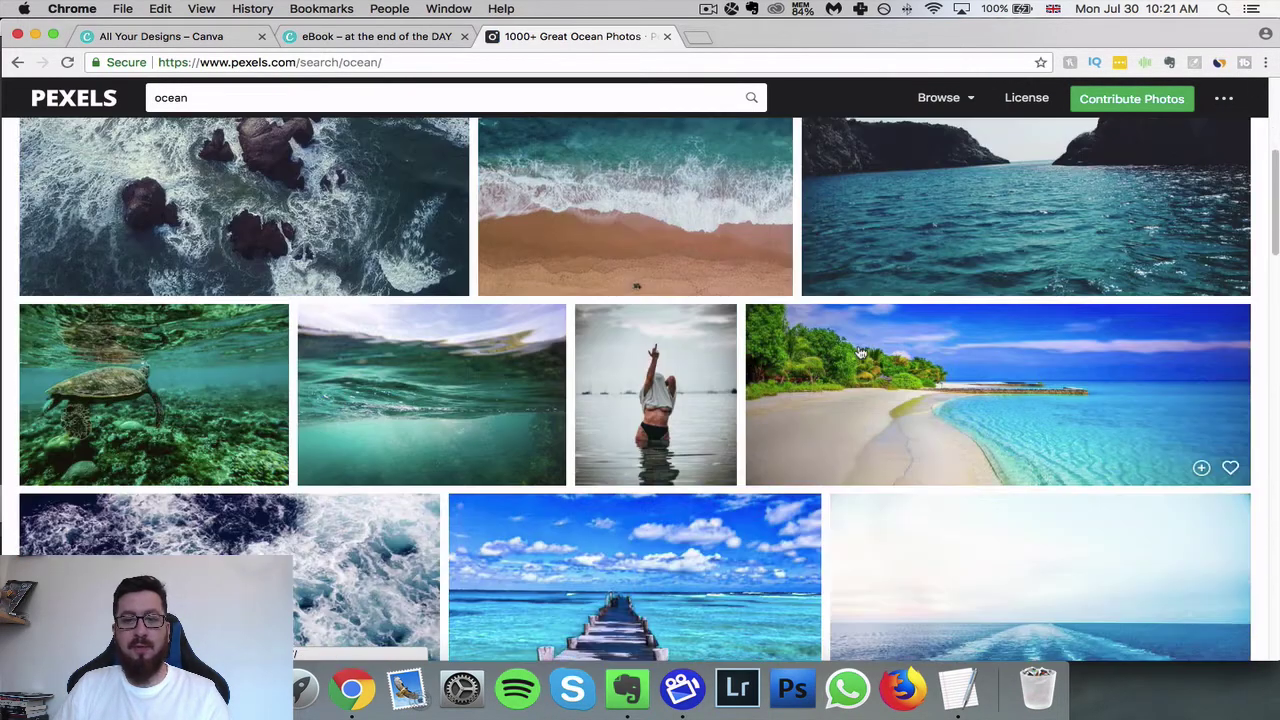
pyautogui.scroll(-10, 860, 353)
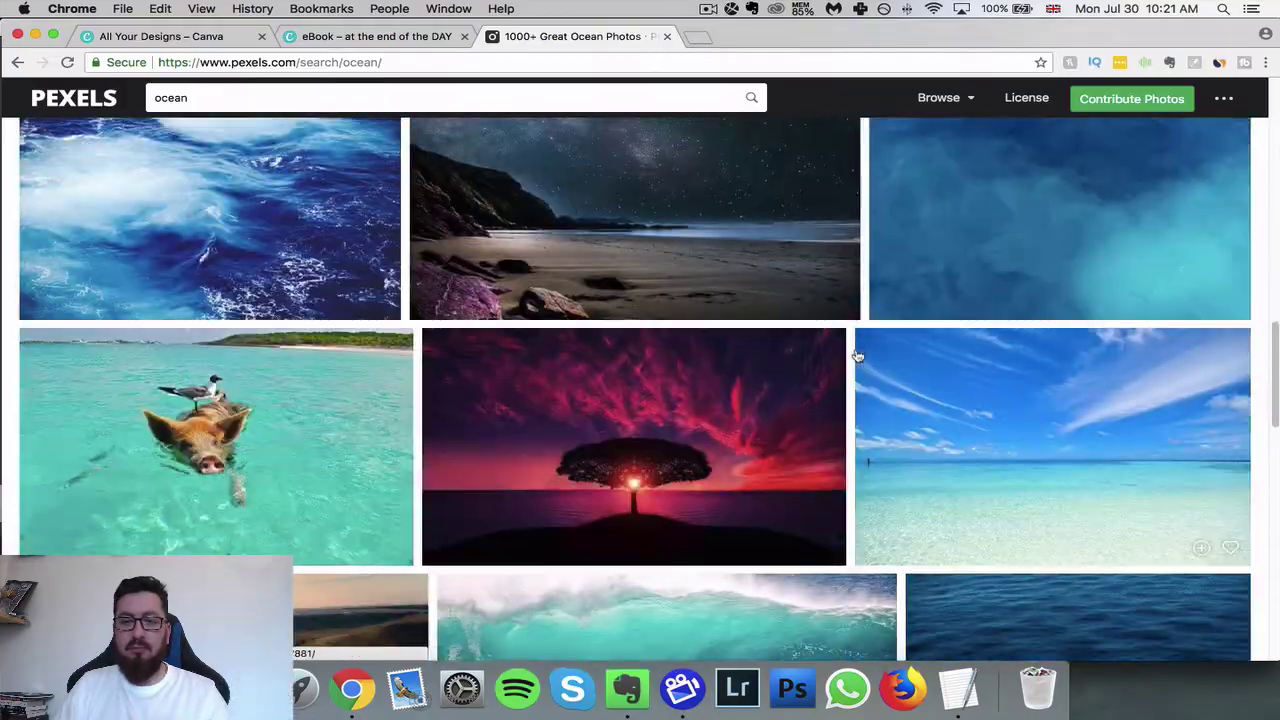
pyautogui.scroll(-10, 855, 357)
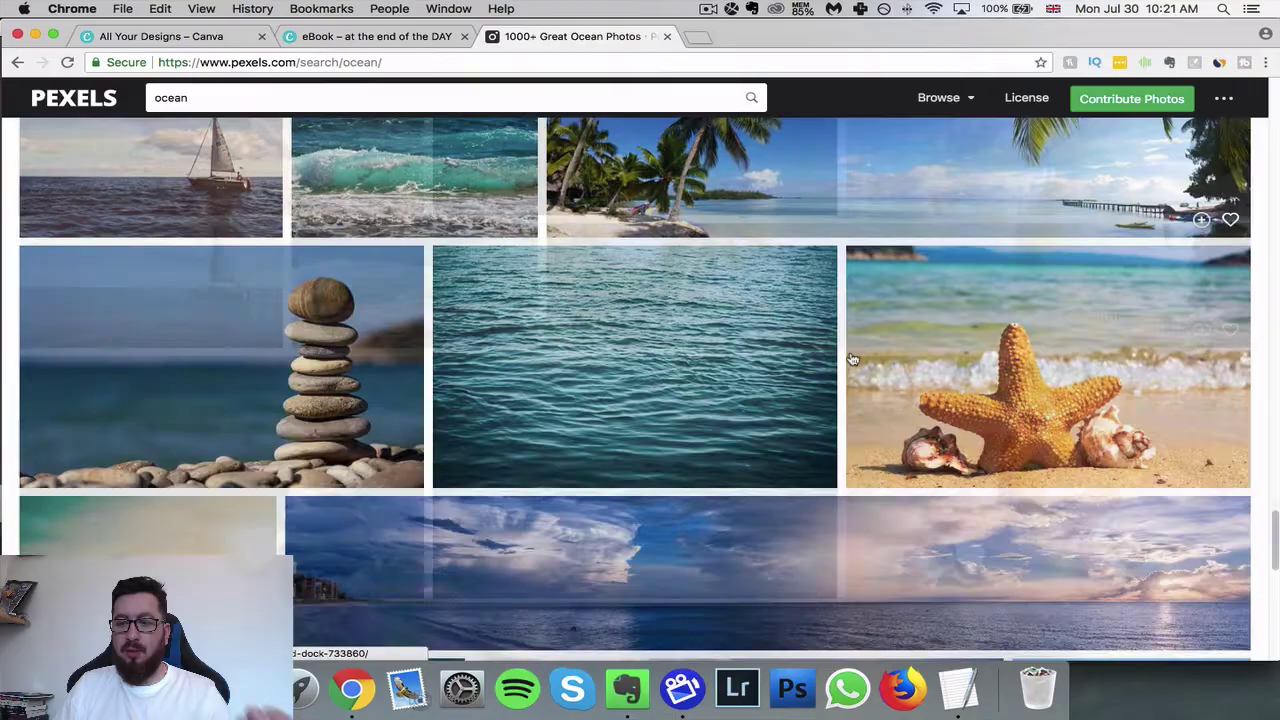
pyautogui.scroll(-10, 851, 360)
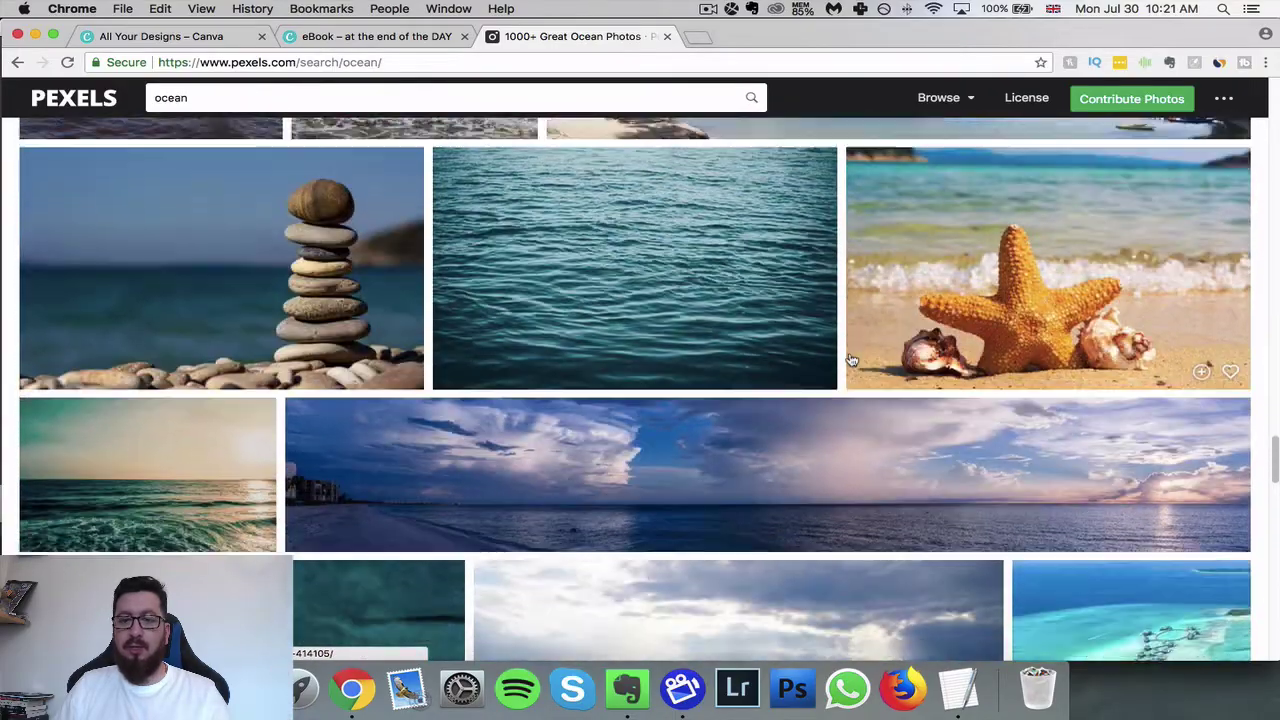
pyautogui.scroll(-6, 851, 360)
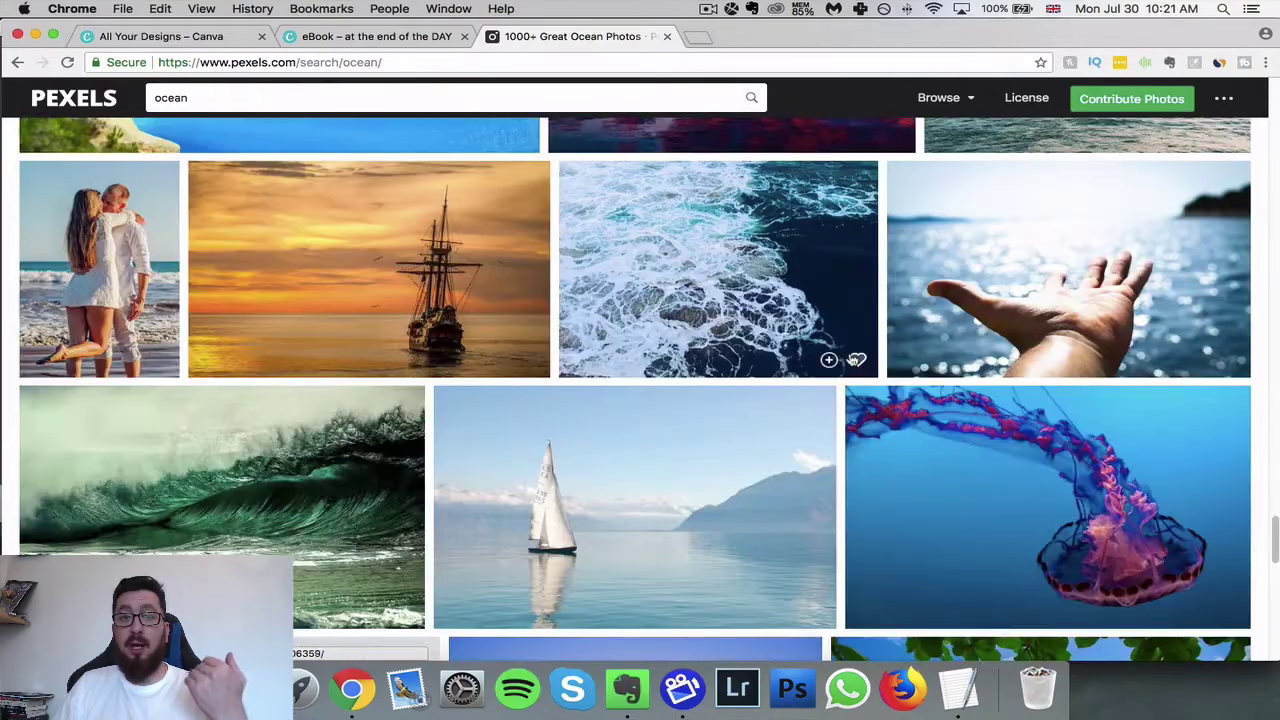
pyautogui.scroll(-13, 855, 360)
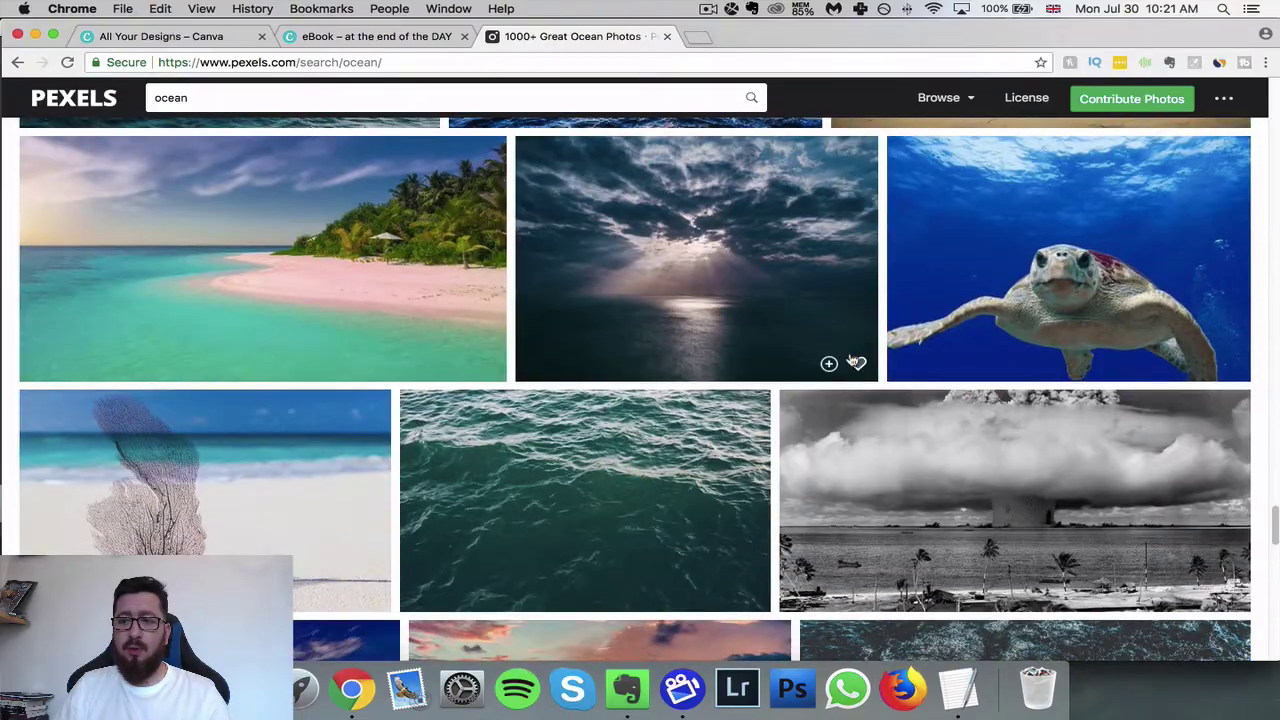
pyautogui.scroll(-14, 855, 360)
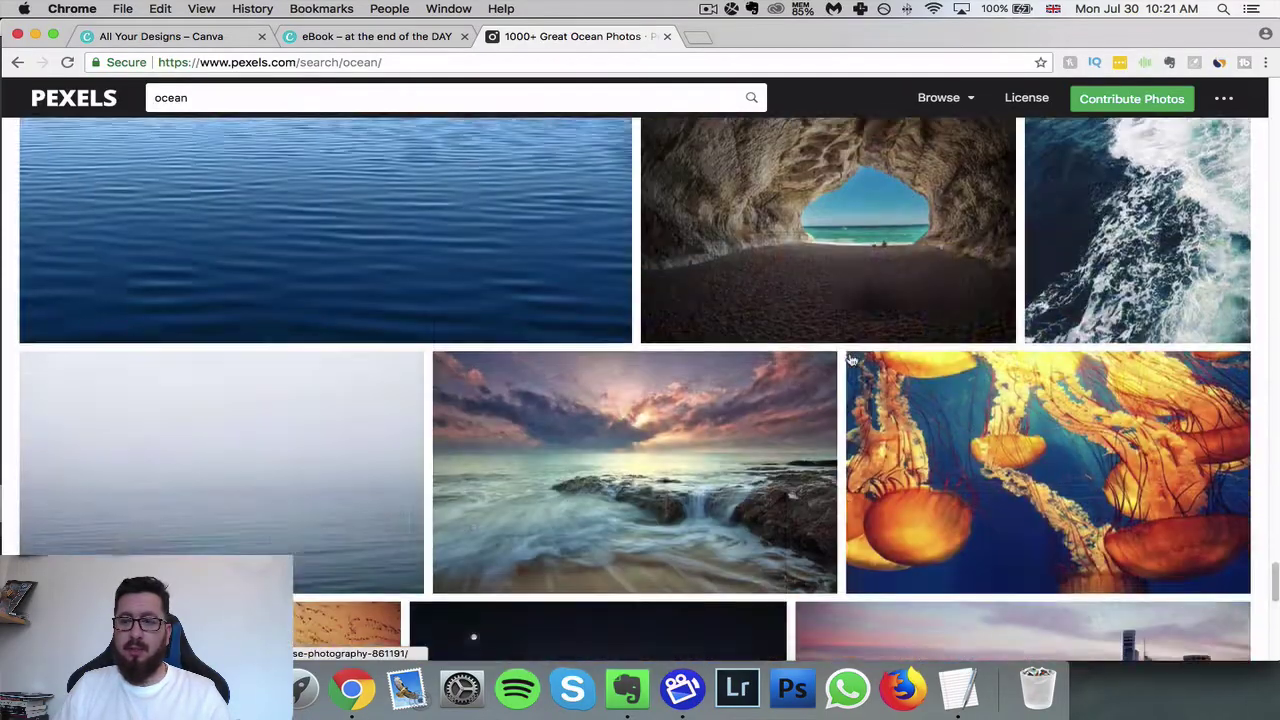
pyautogui.scroll(-9, 851, 360)
pyautogui.scroll(-20, 851, 360)
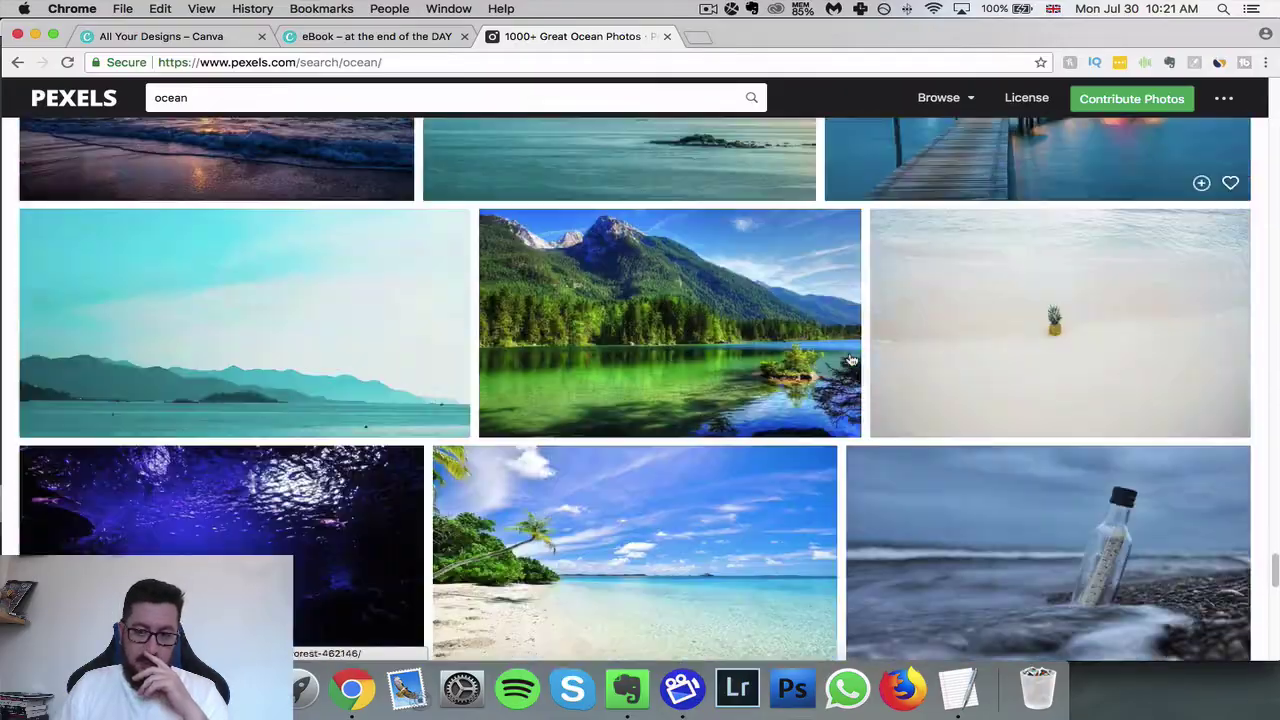
pyautogui.scroll(-20, 851, 360)
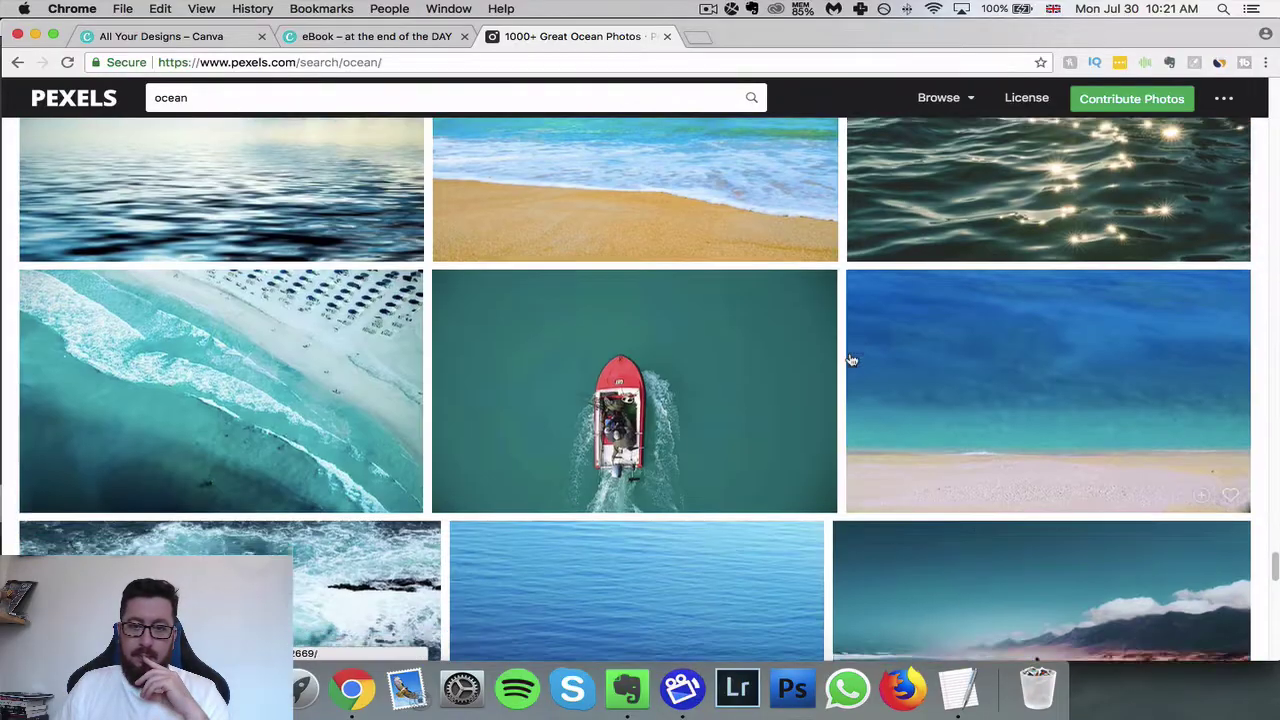
pyautogui.scroll(-15, 851, 360)
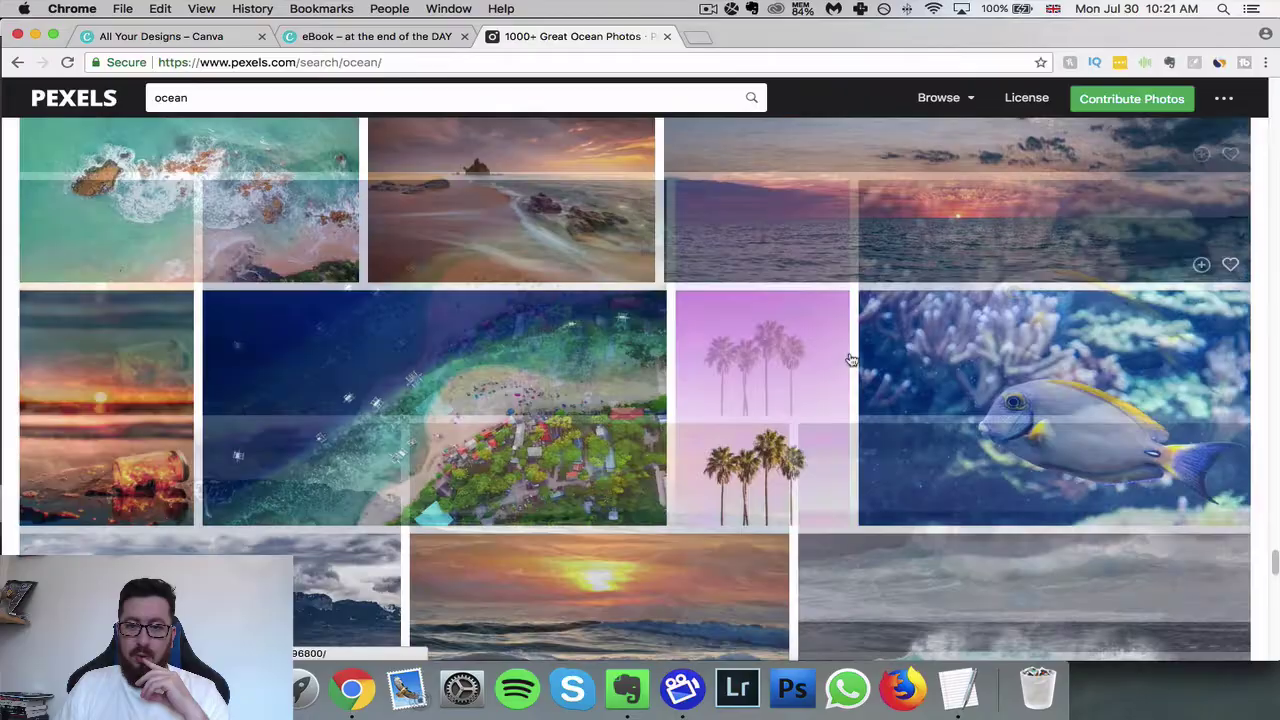
pyautogui.scroll(7, 851, 360)
pyautogui.scroll(-20, 851, 358)
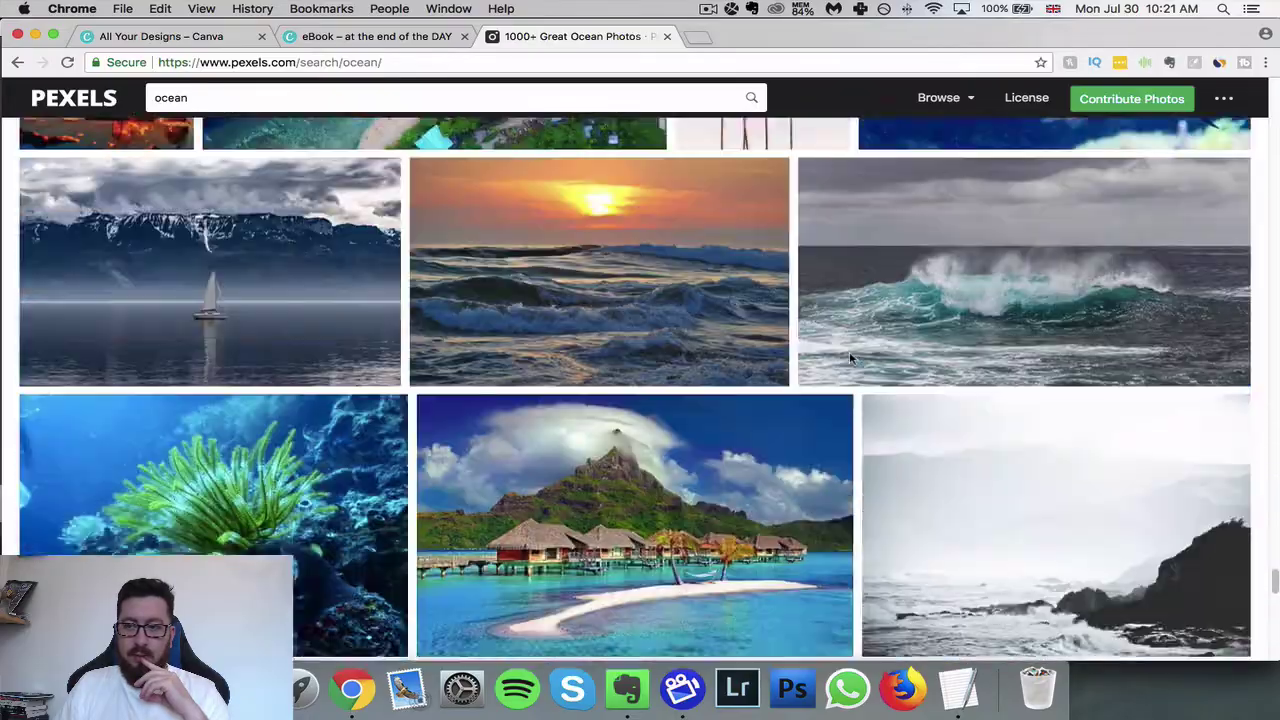
pyautogui.scroll(-10, 851, 360)
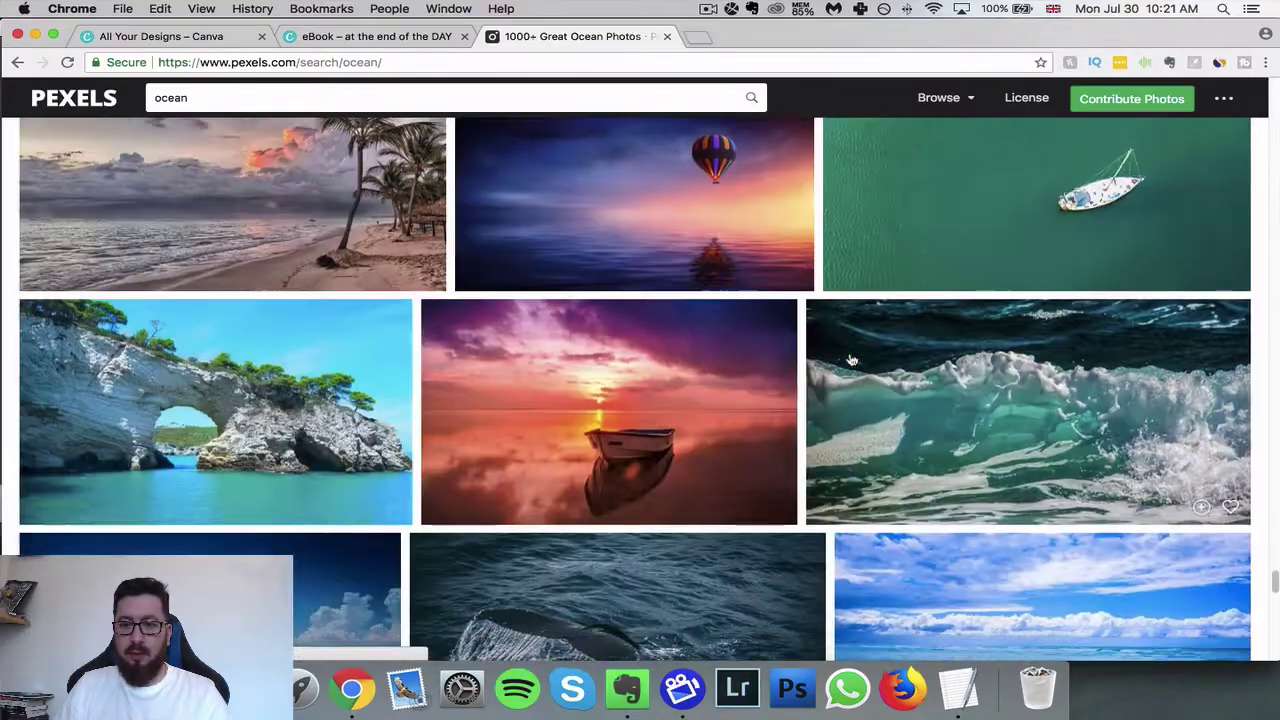
pyautogui.scroll(-20, 851, 360)
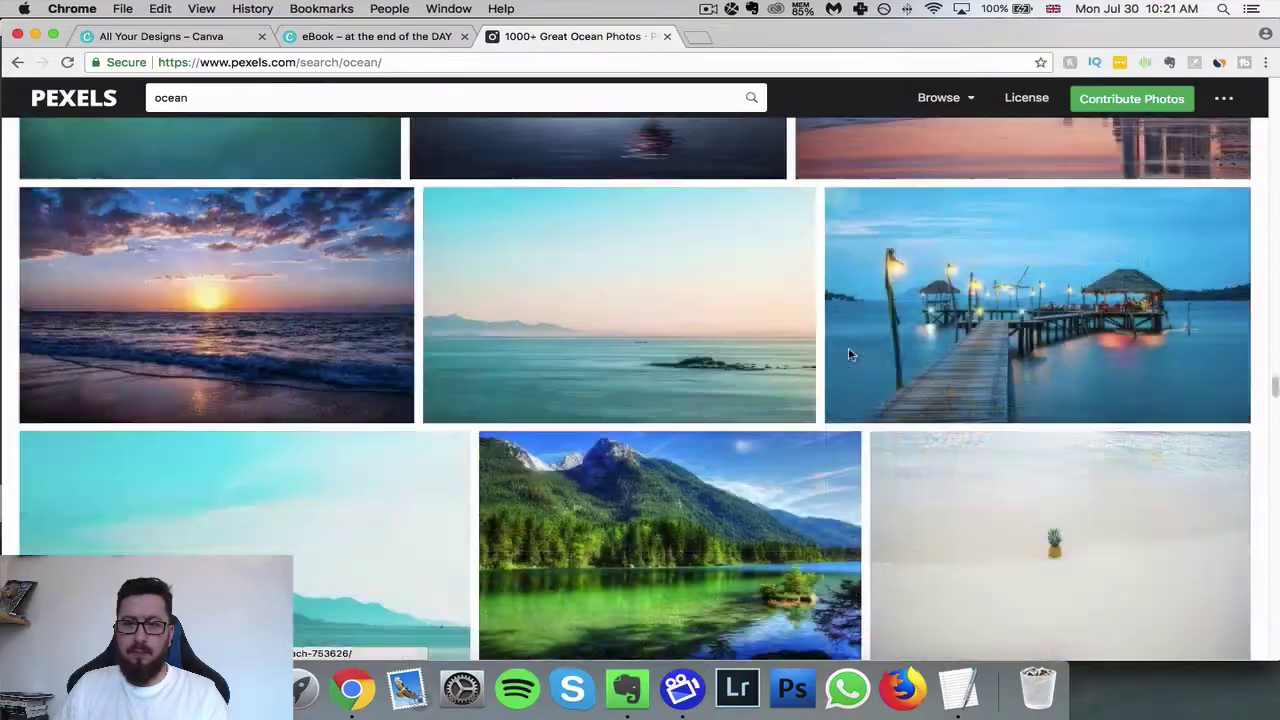
pyautogui.scroll(-15, 851, 357)
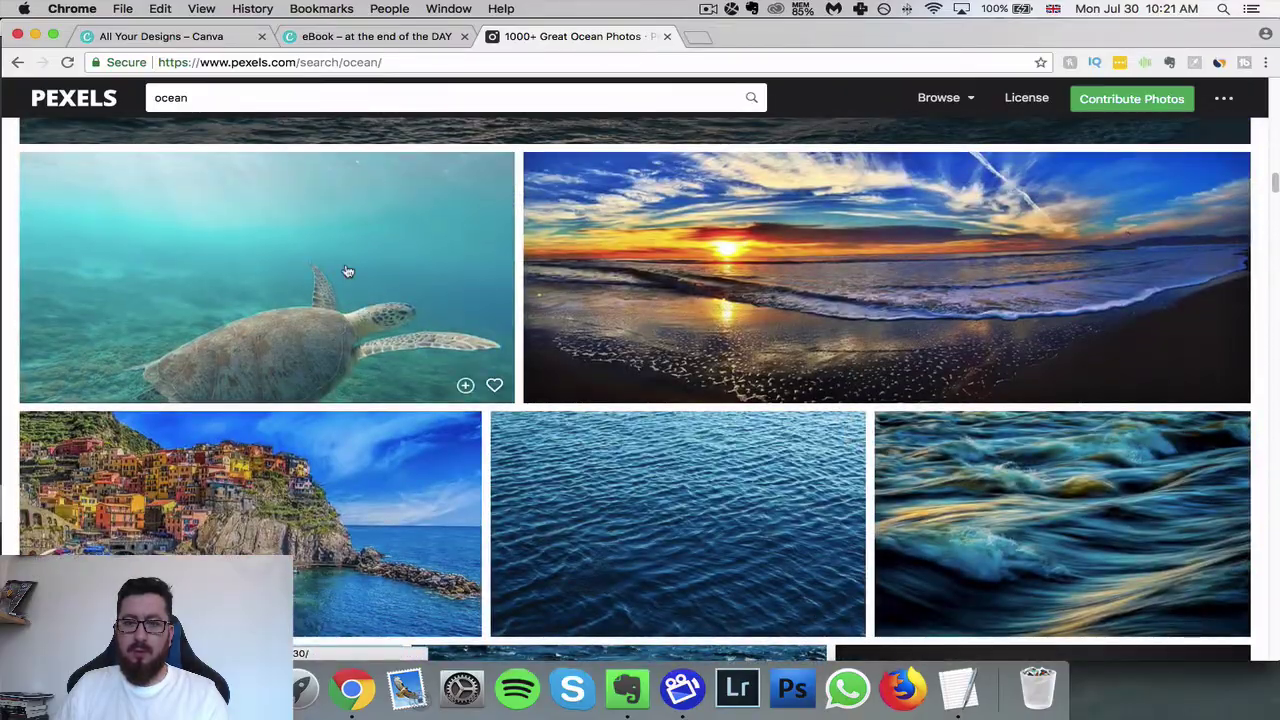
# - Download the underwater sea turtle photo at Original size from Pexels and return to Canva
pyautogui.click(347, 271)
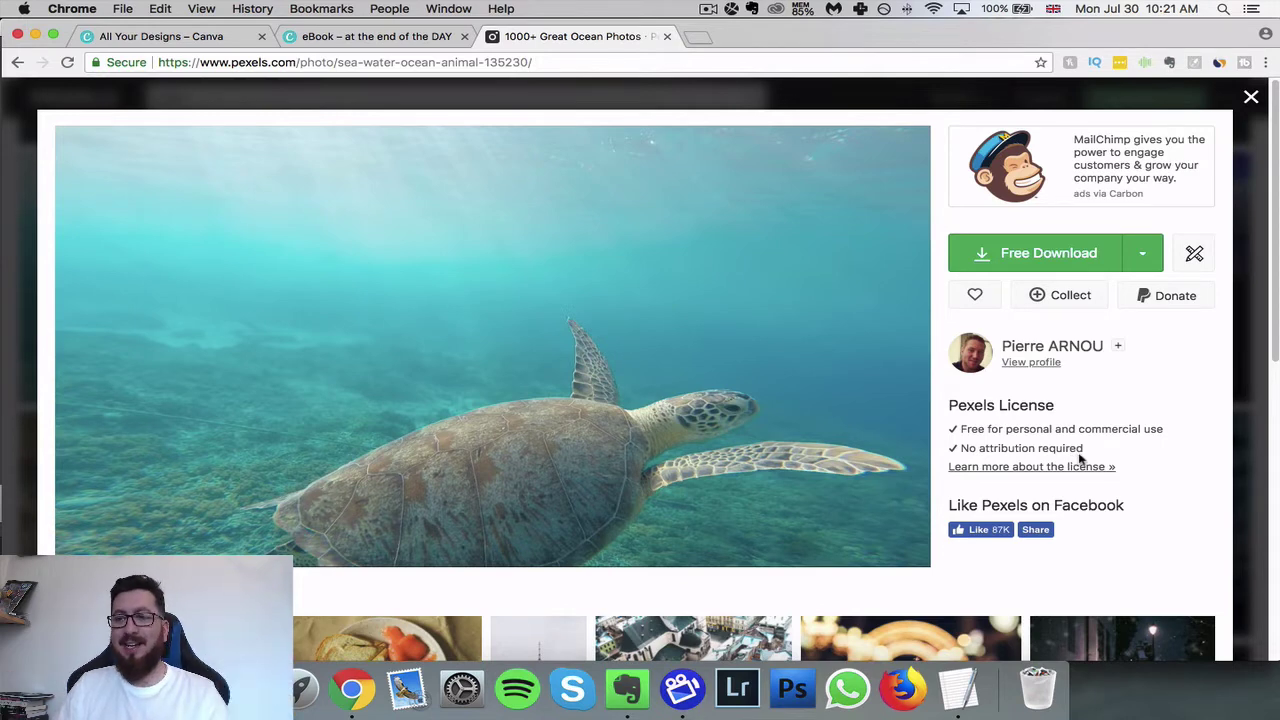
pyautogui.click(1142, 253)
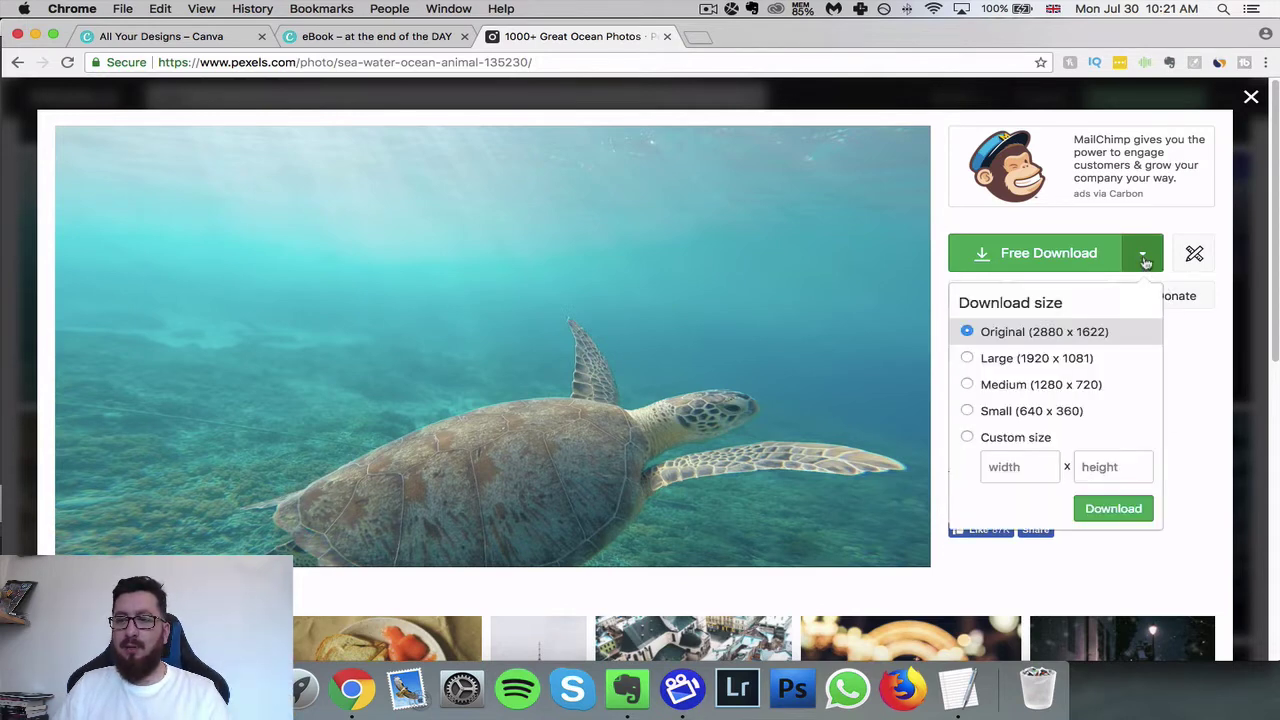
pyautogui.click(1182, 318)
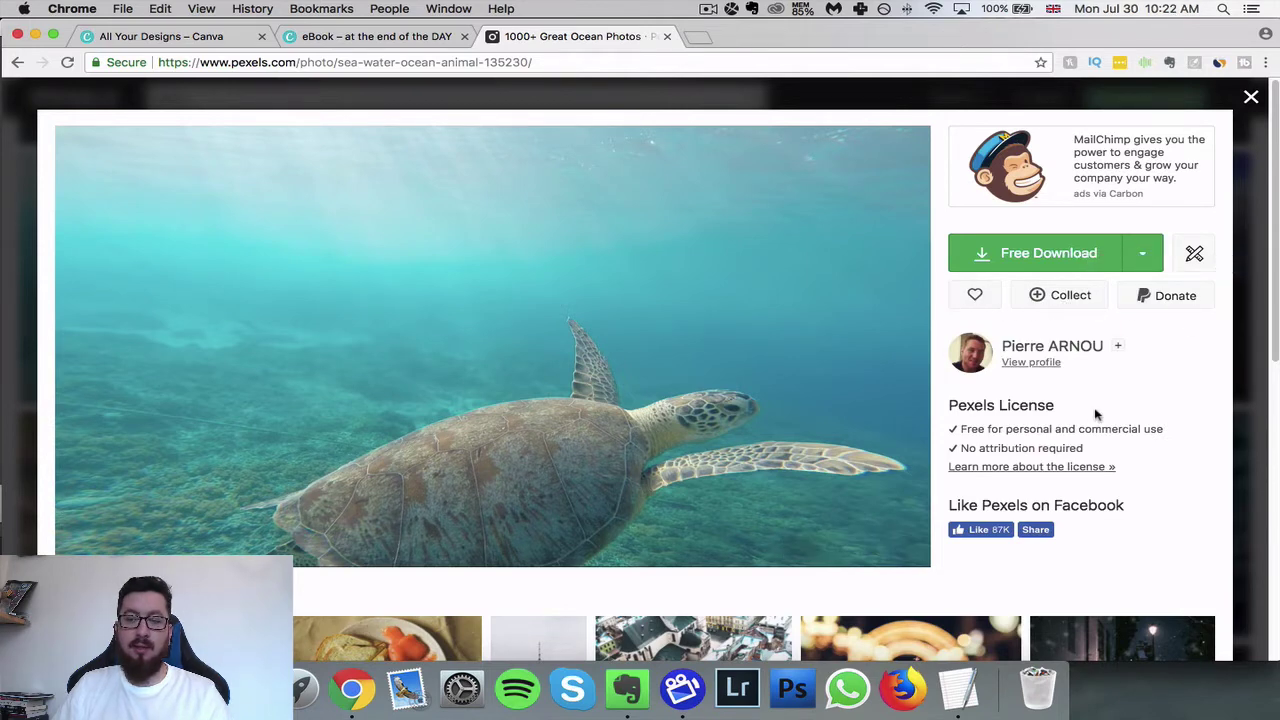
pyautogui.click(1145, 256)
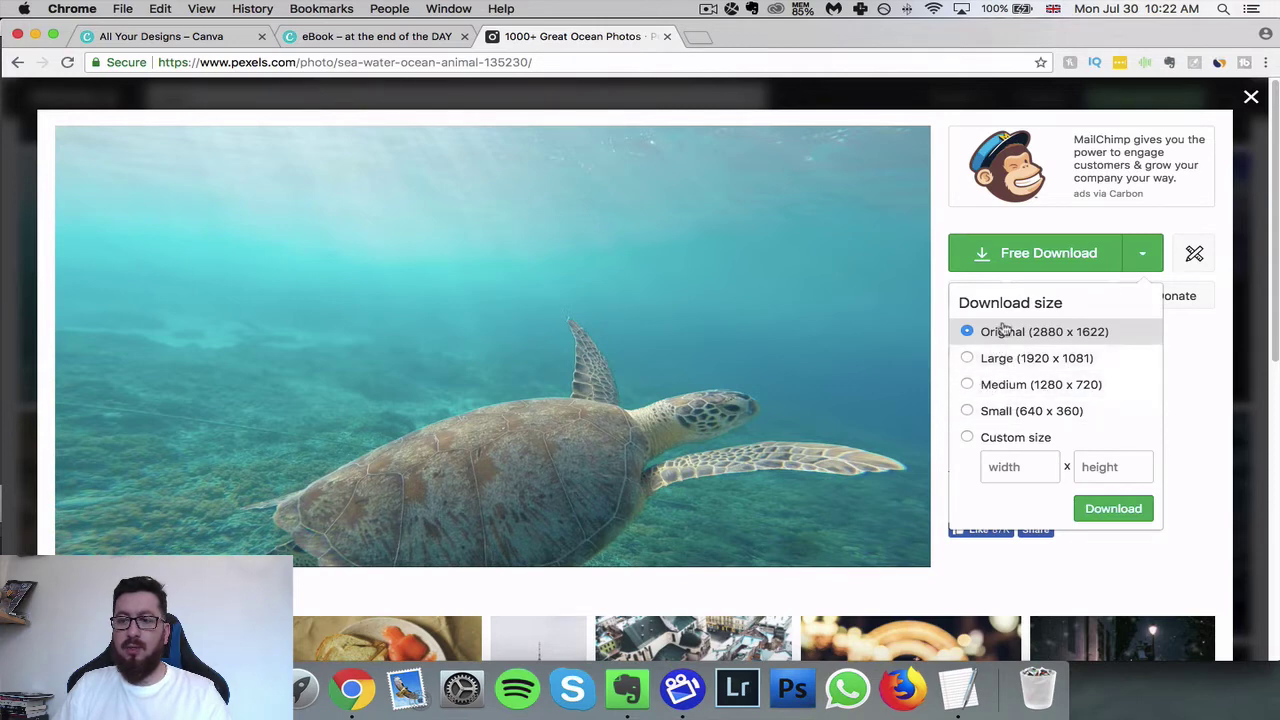
pyautogui.click(1062, 266)
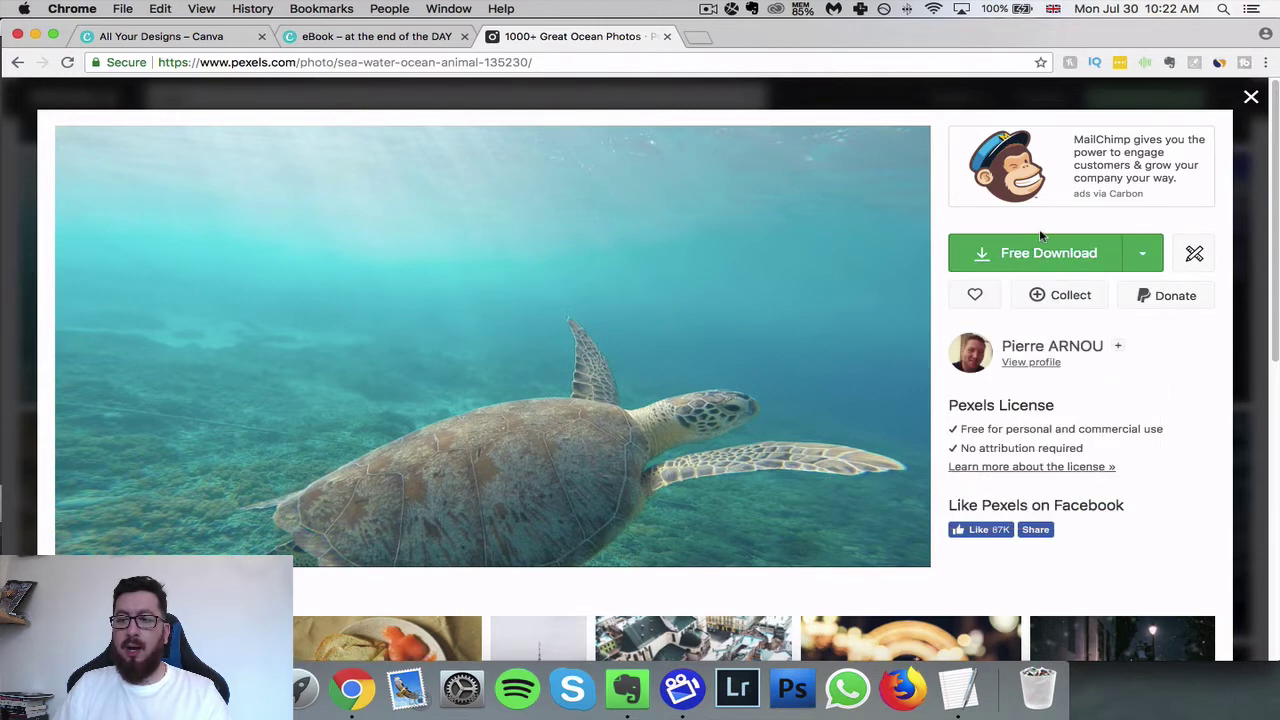
pyautogui.click(1040, 254)
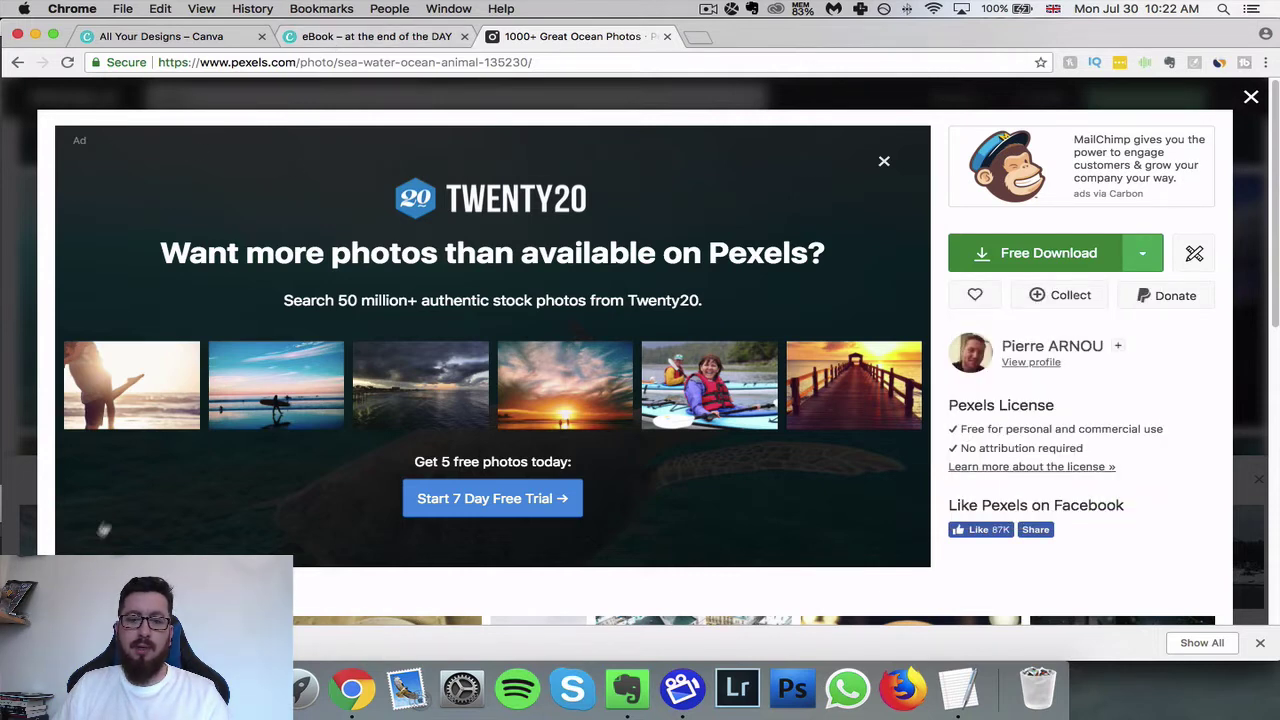
pyautogui.click(371, 38)
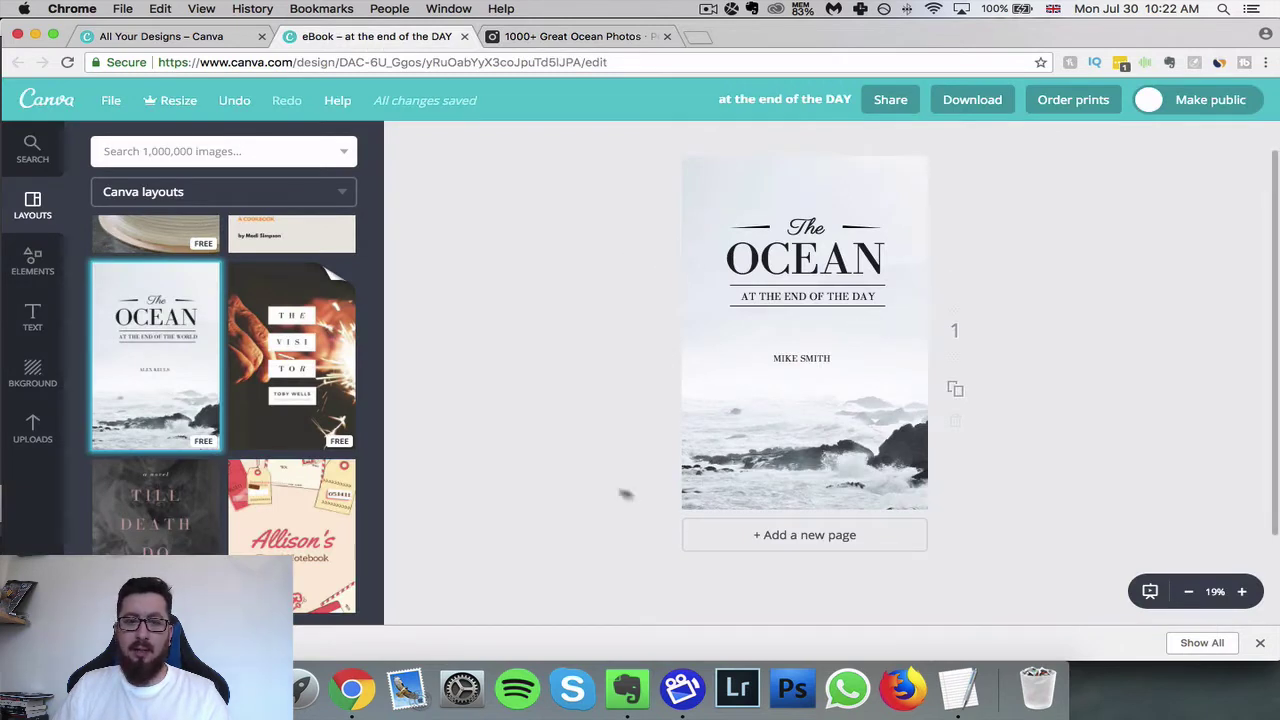
# - Upload the downloaded turtle JPG from the Downloads folder into Canva's Uploads
pyautogui.click(33, 428)
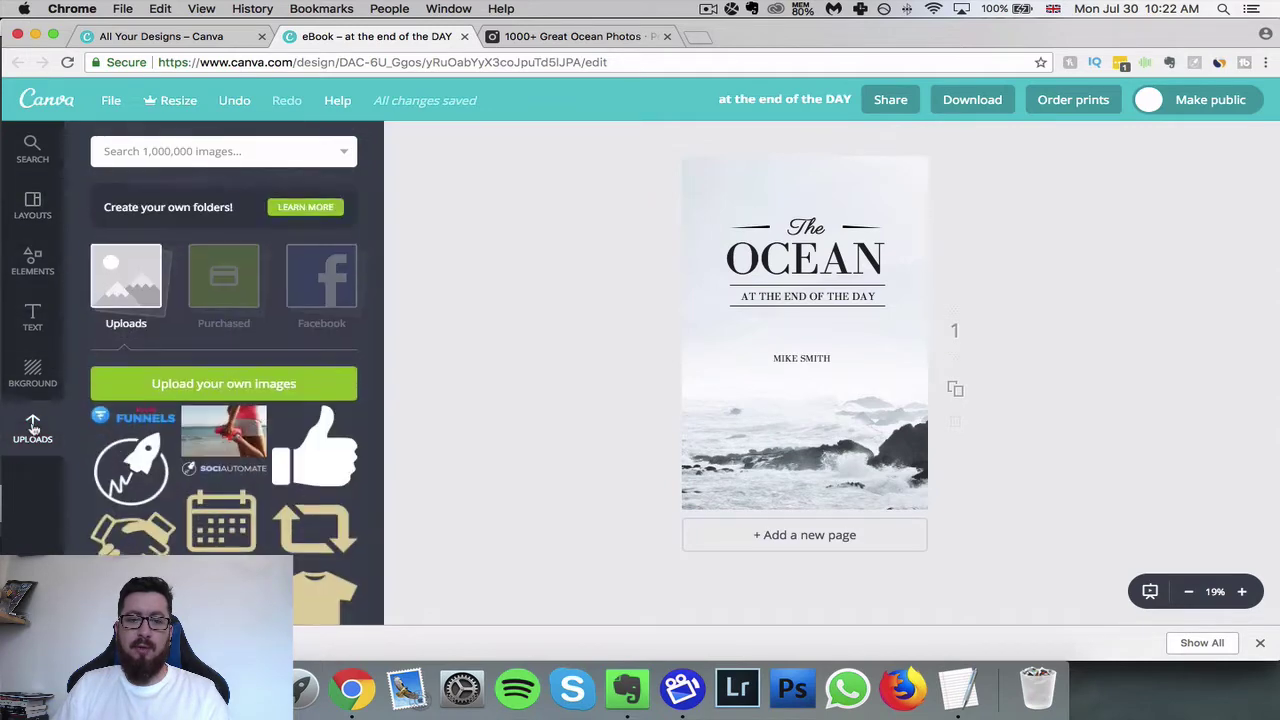
pyautogui.click(243, 384)
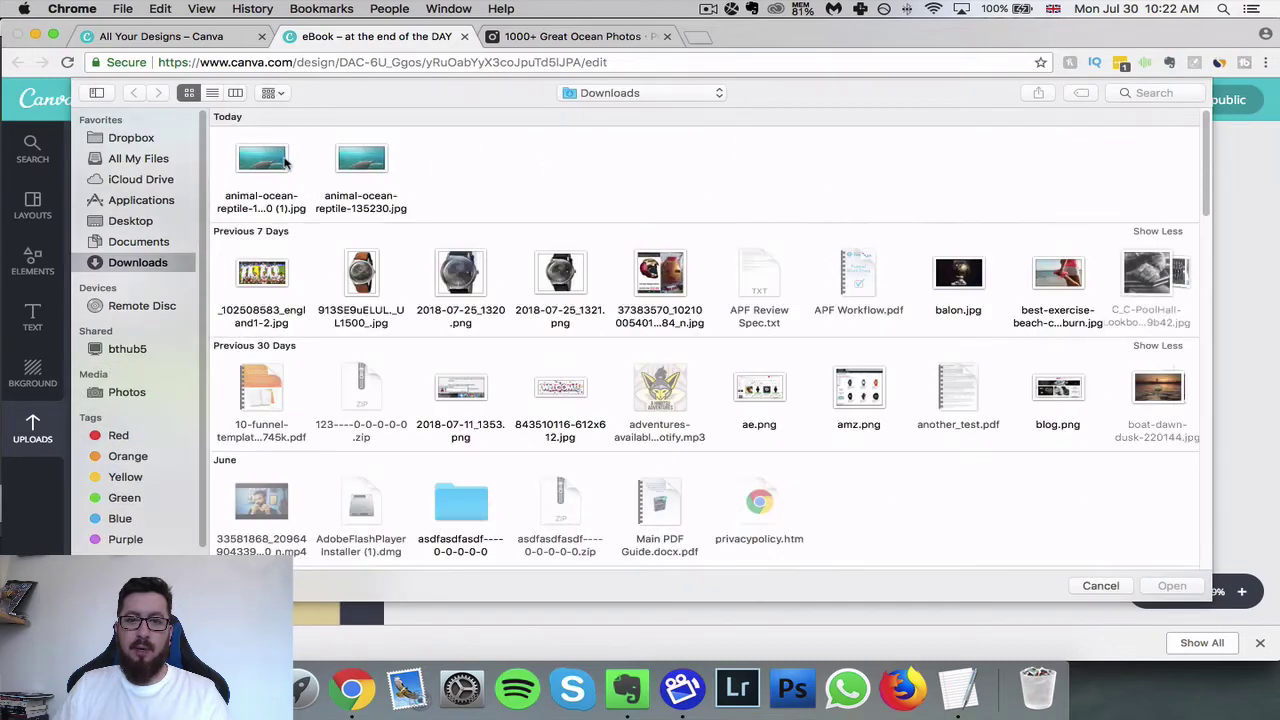
pyautogui.click(284, 162)
pyautogui.click(1165, 588)
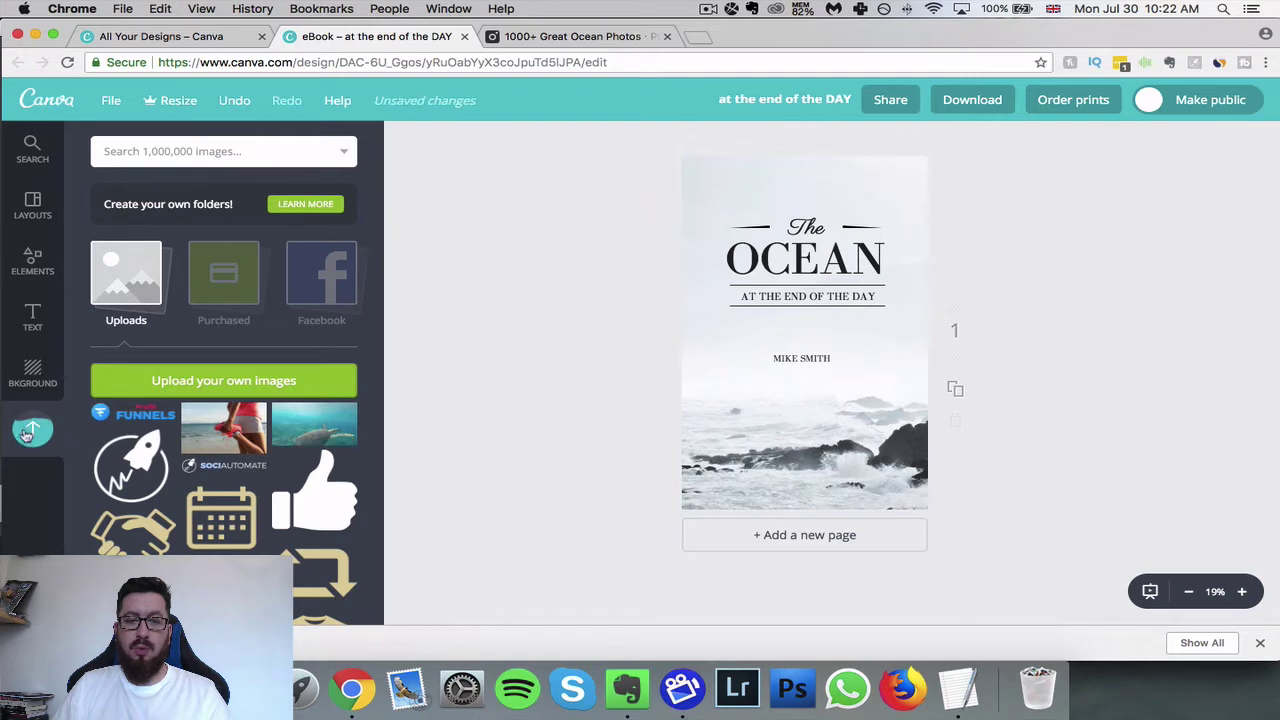
# - Delete the rocky sea background photo from the Ocean cover
pyautogui.click(1262, 645)
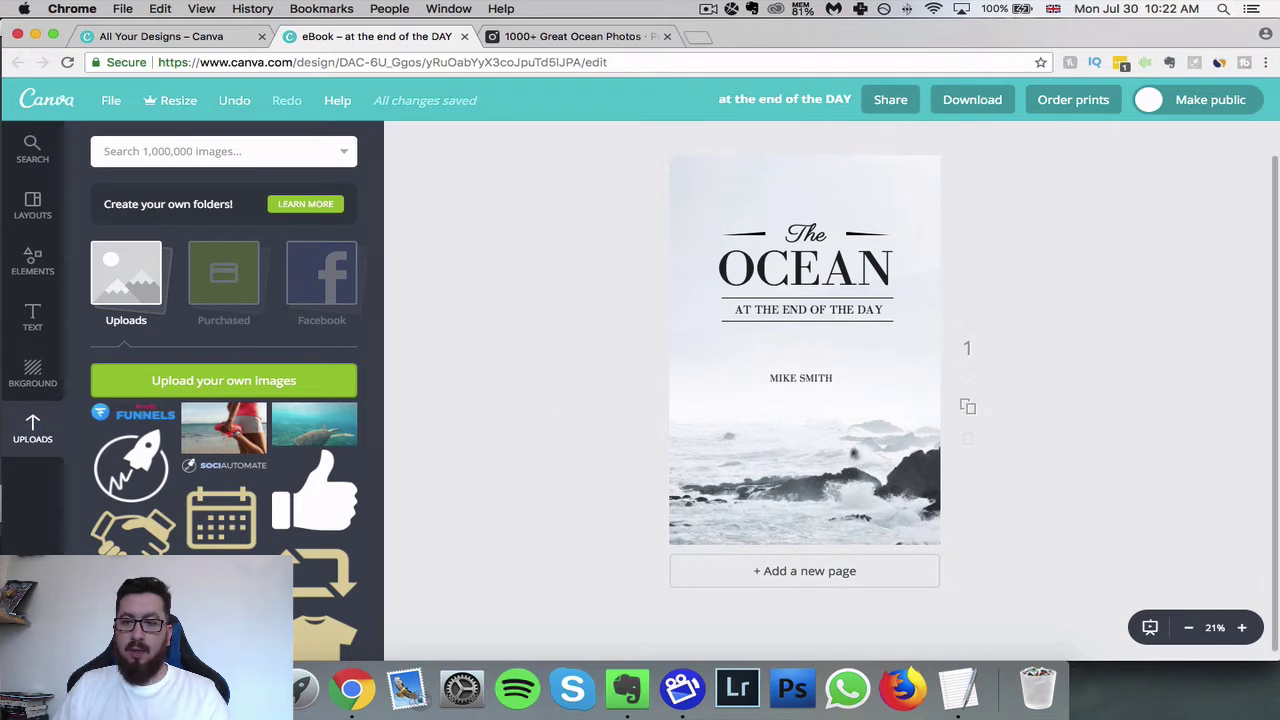
pyautogui.click(915, 430)
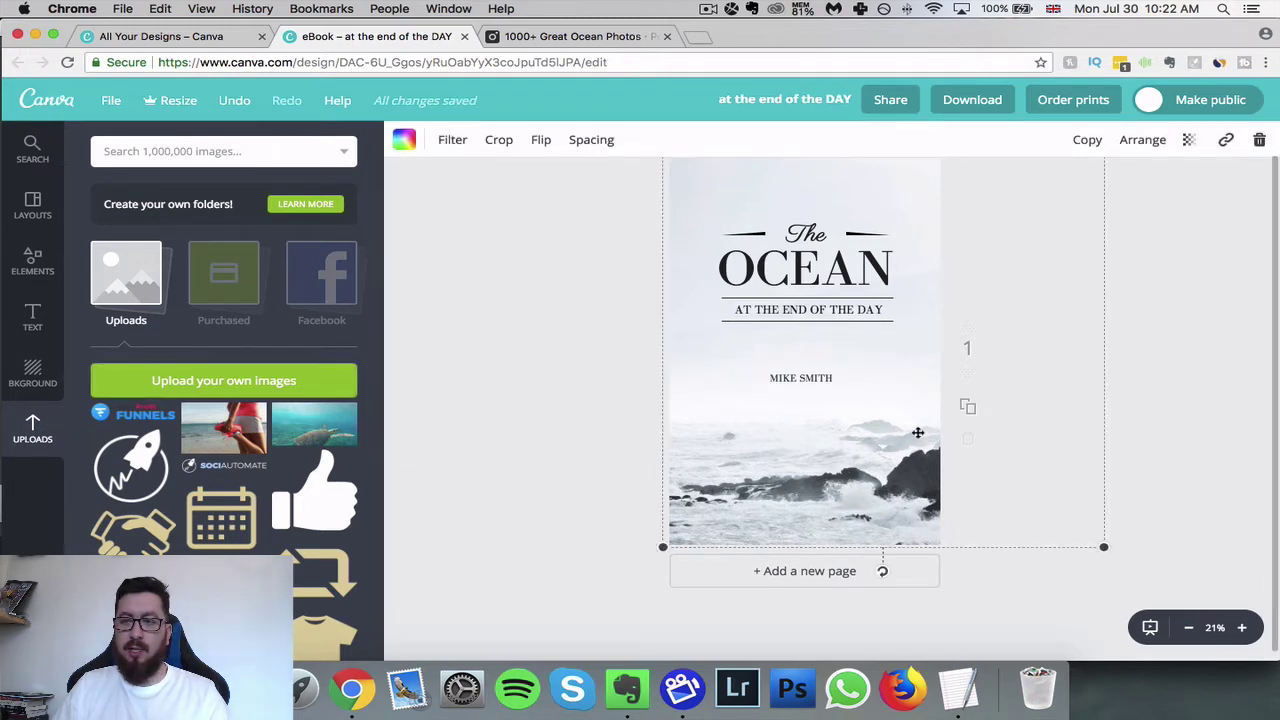
pyautogui.click(1260, 143)
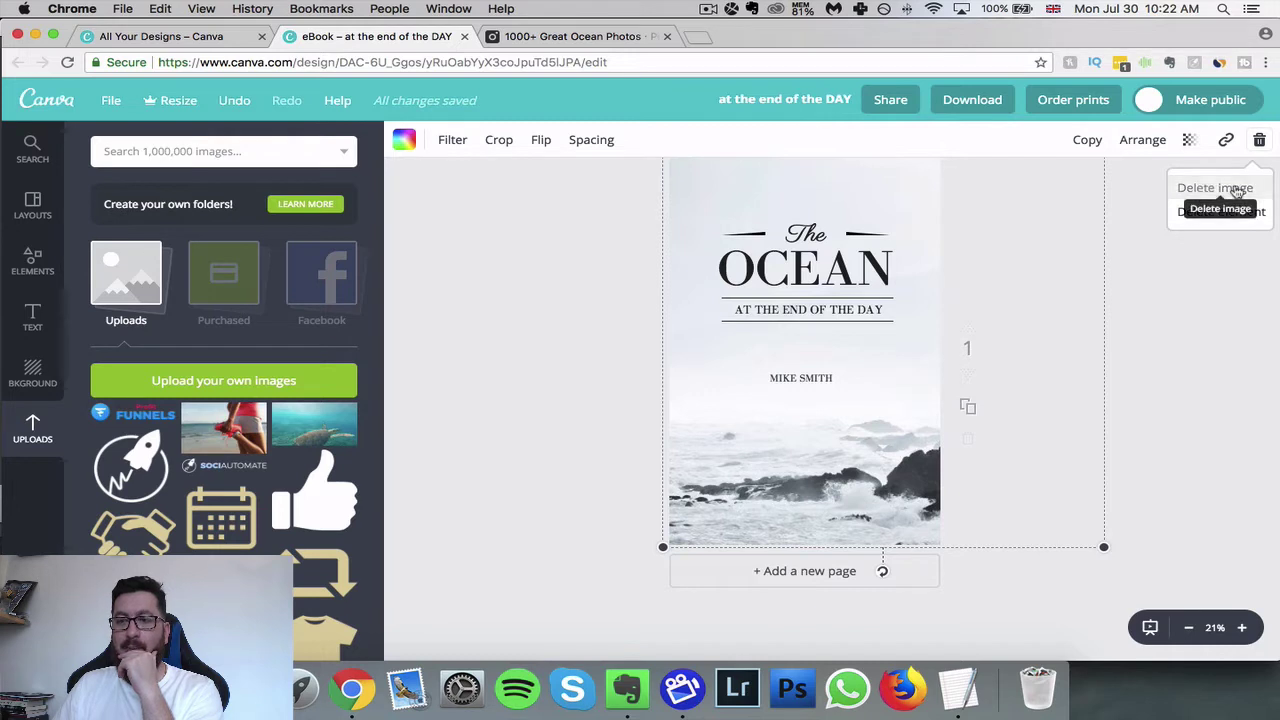
pyautogui.click(1238, 190)
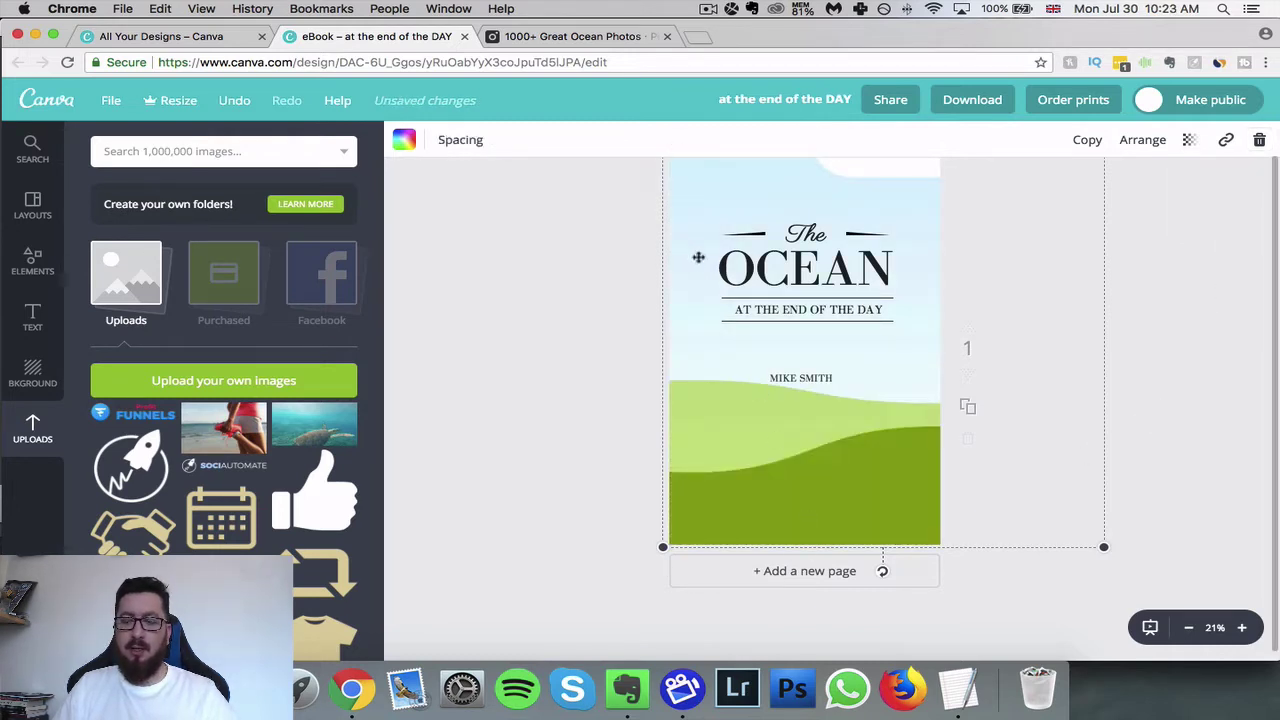
pyautogui.scroll(1, 626, 423)
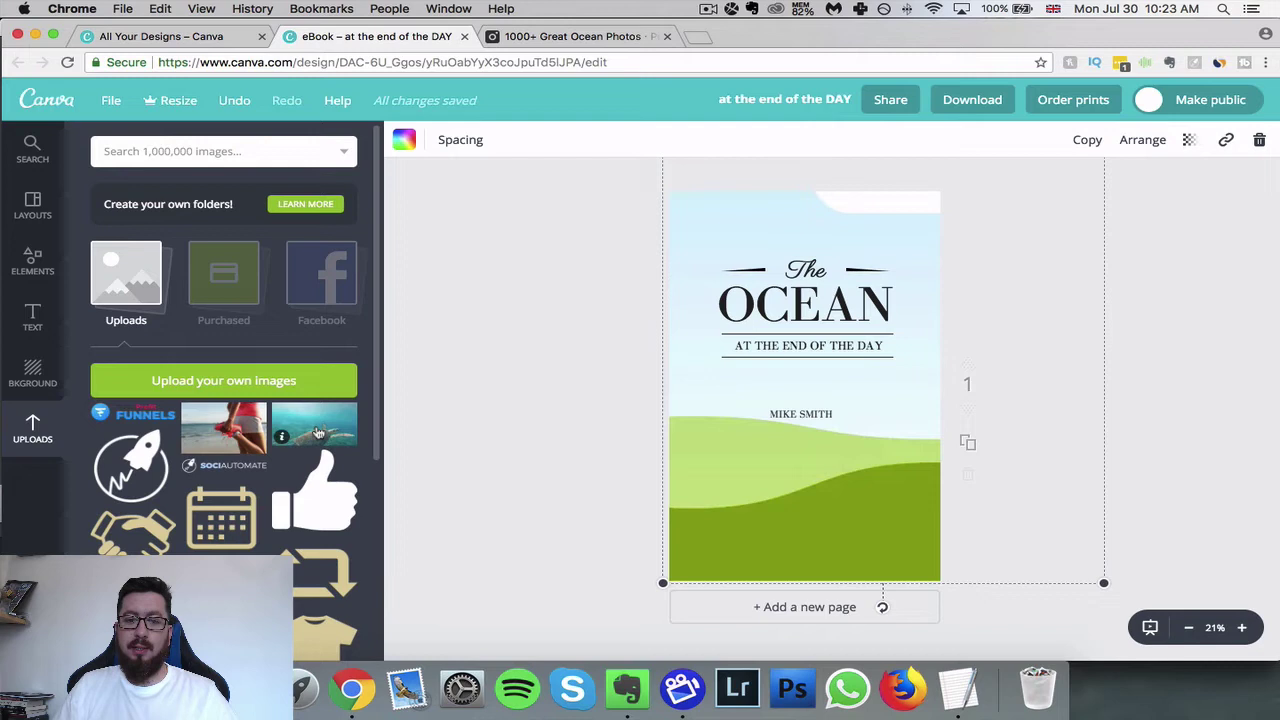
# - Place the turtle photo on the cover and enlarge it to fill the whole page
pyautogui.moveTo(318, 432); pyautogui.dragTo(782, 489)
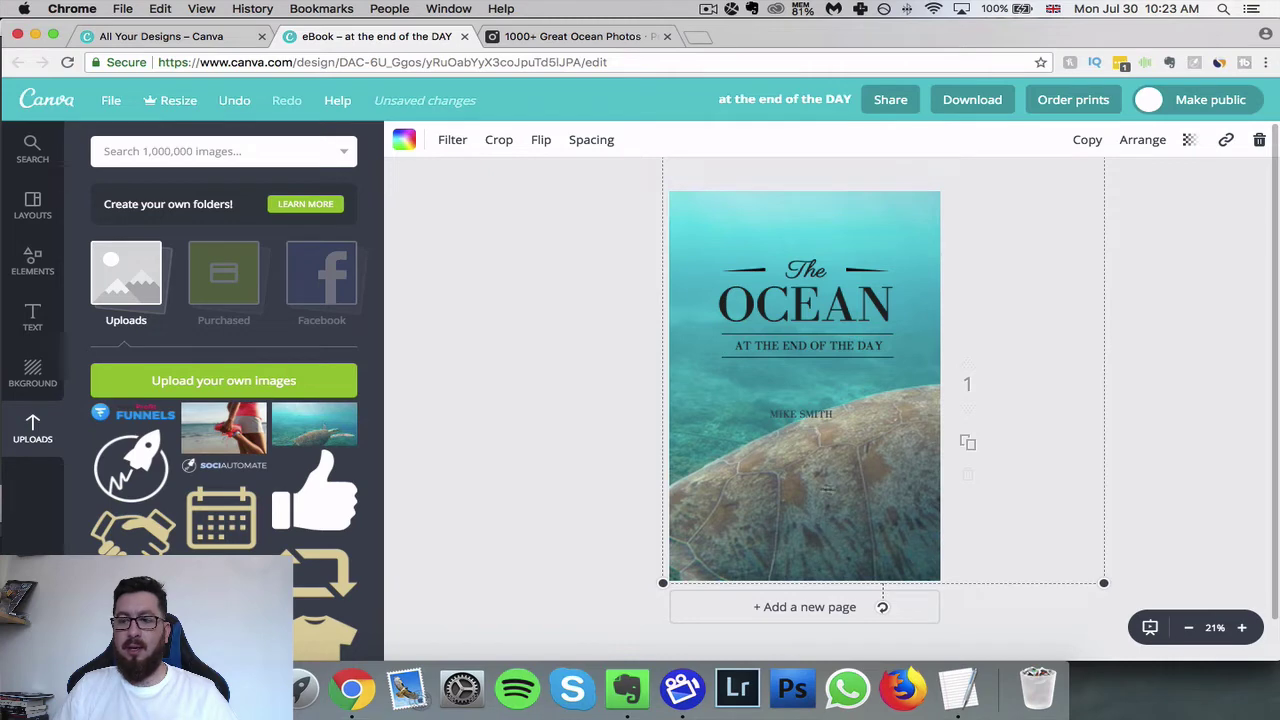
pyautogui.moveTo(854, 517); pyautogui.dragTo(697, 519)
pyautogui.moveTo(776, 182); pyautogui.dragTo(826, 308)
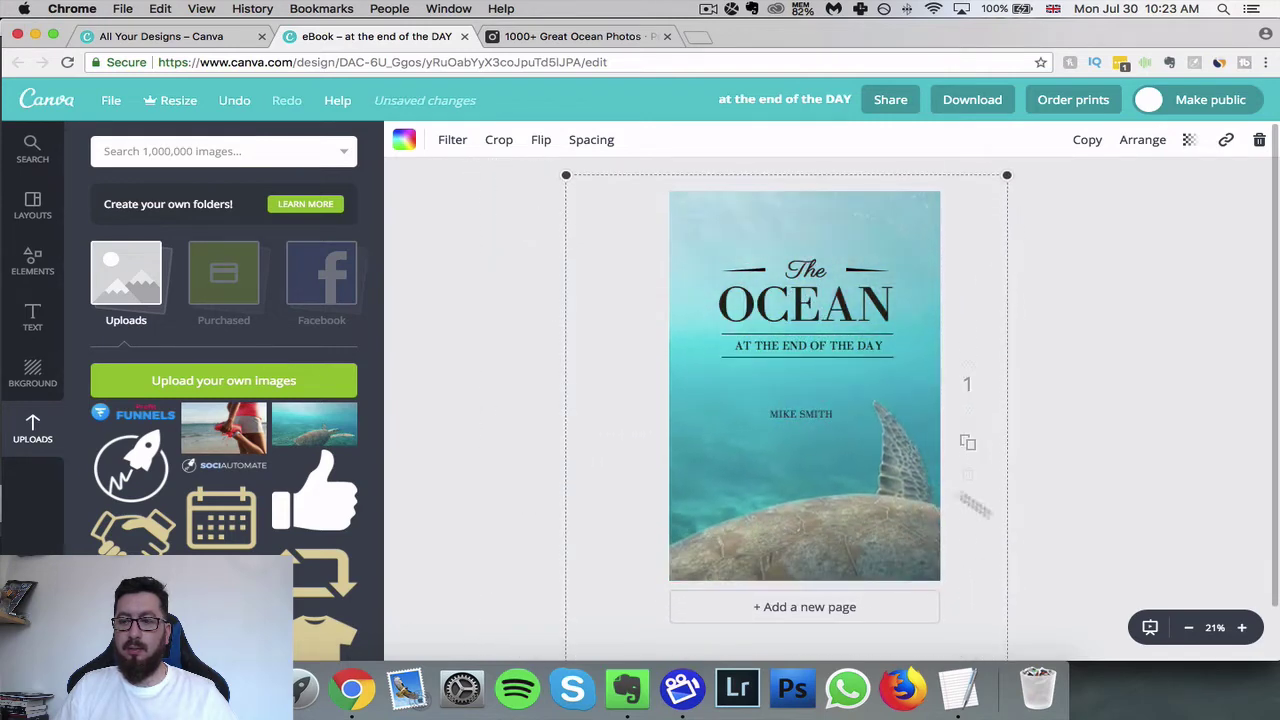
pyautogui.moveTo(1007, 174); pyautogui.dragTo(1204, 362)
pyautogui.moveTo(789, 505); pyautogui.dragTo(543, 428)
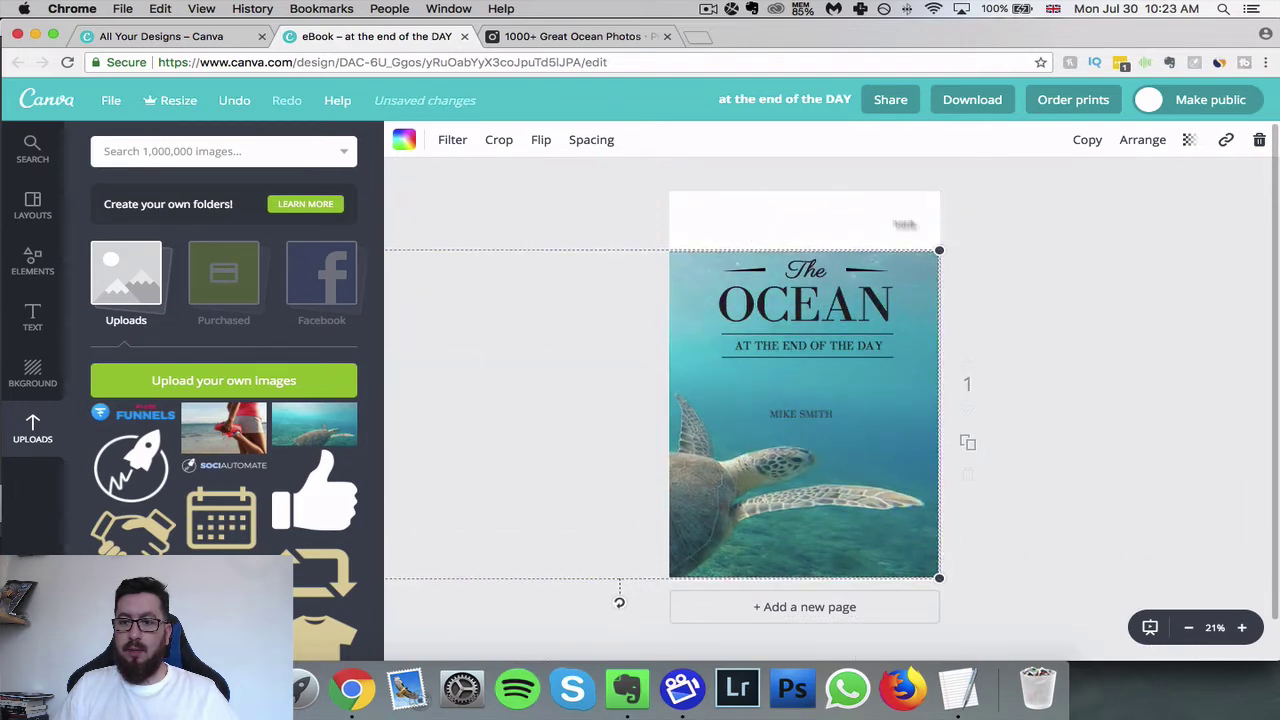
pyautogui.moveTo(939, 250); pyautogui.dragTo(938, 189)
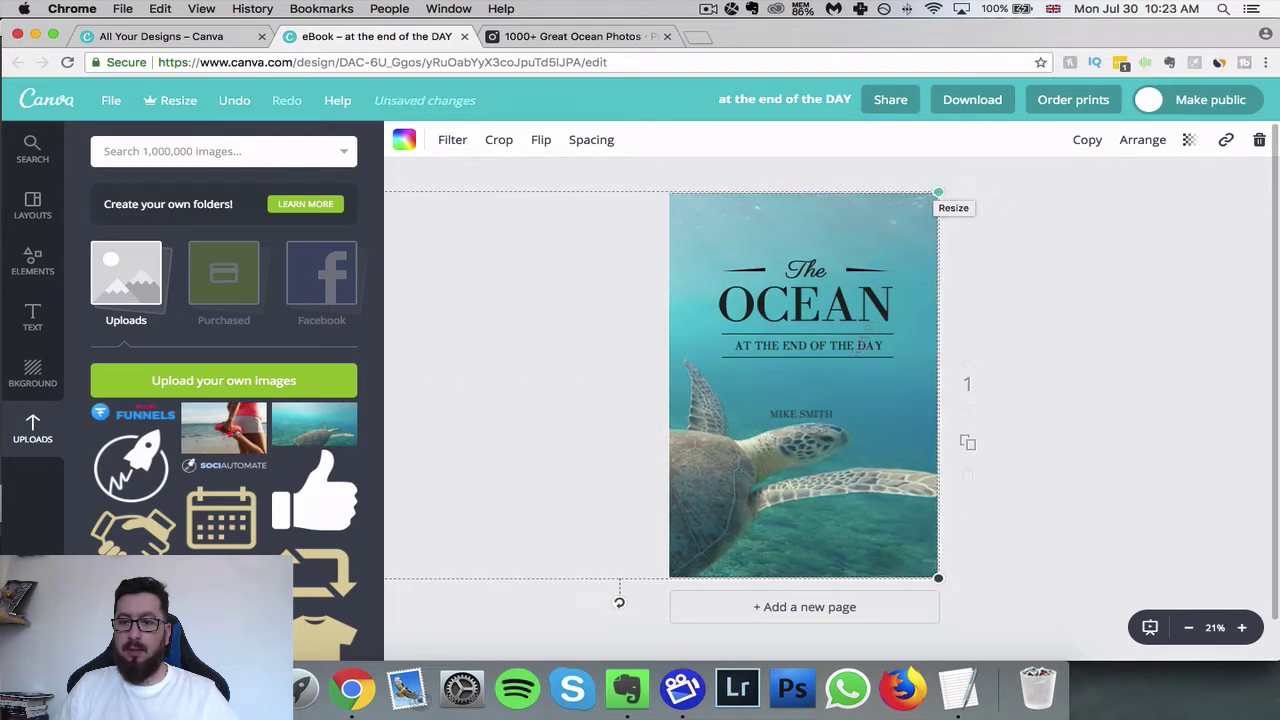
pyautogui.moveTo(941, 580); pyautogui.dragTo(963, 598)
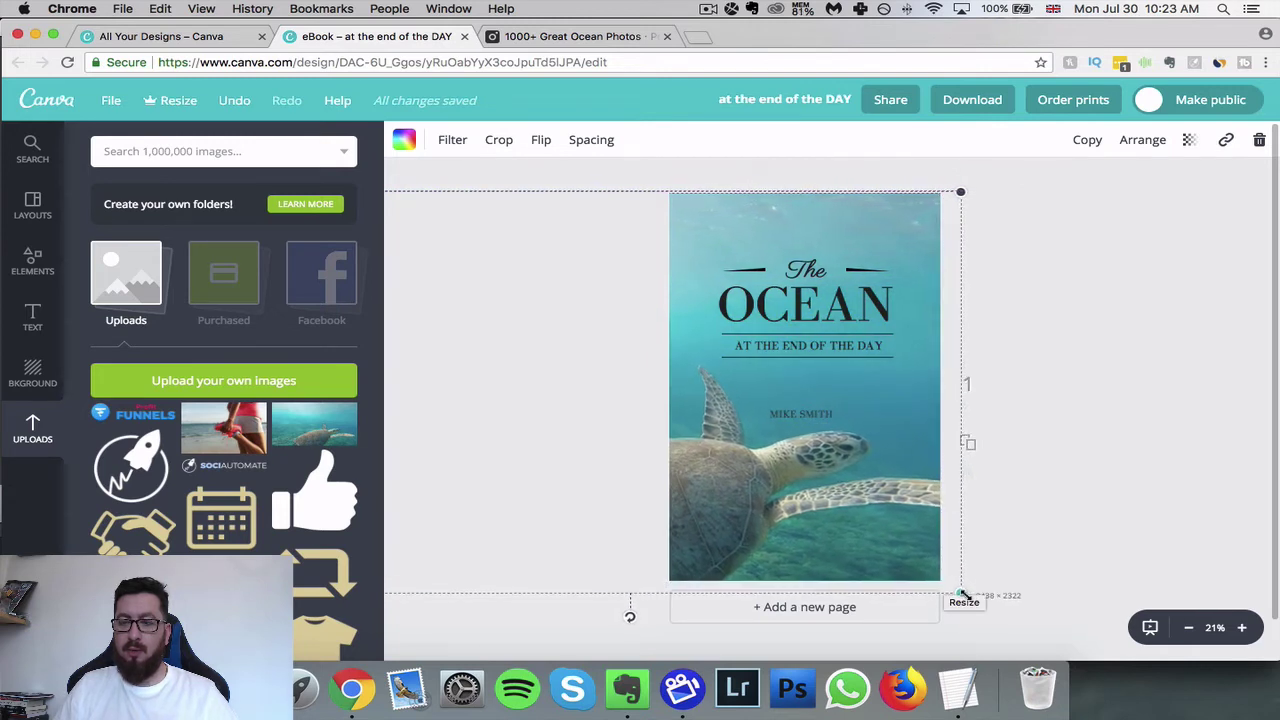
pyautogui.click(1108, 352)
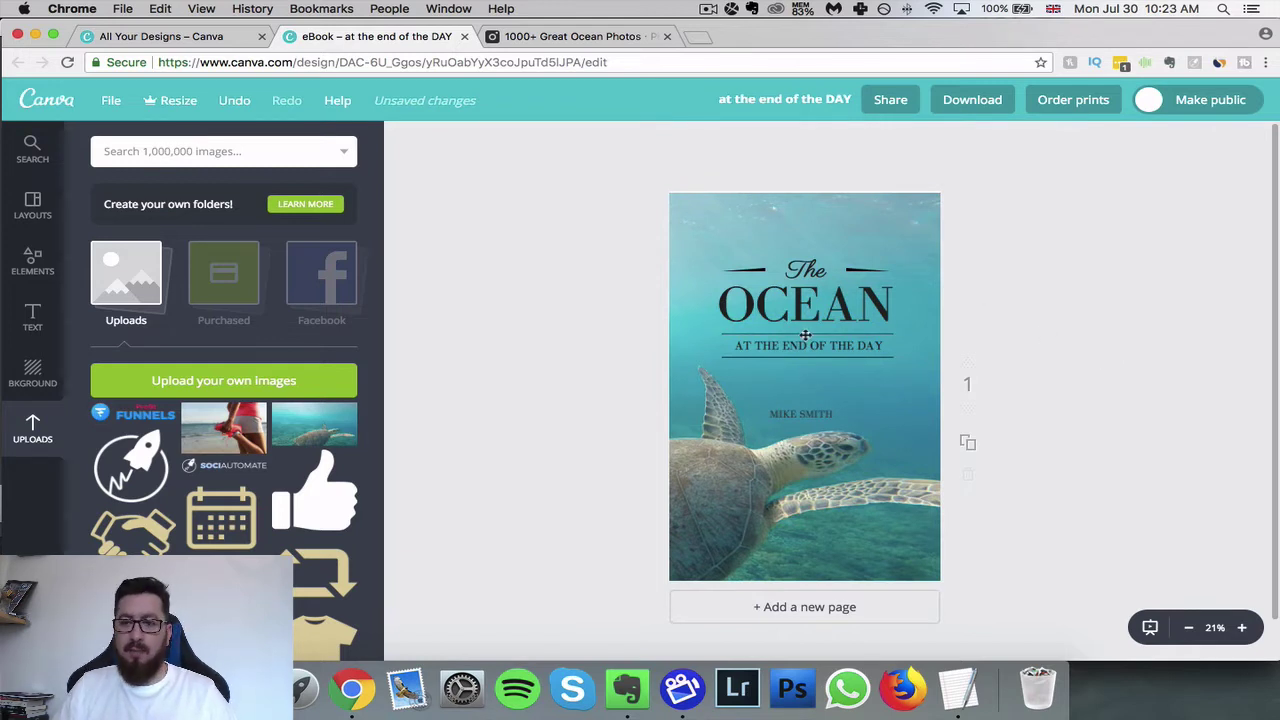
# - Make the OCEAN title, the AT THE END OF THE DAY subtitle and the author name white
pyautogui.click(788, 310)
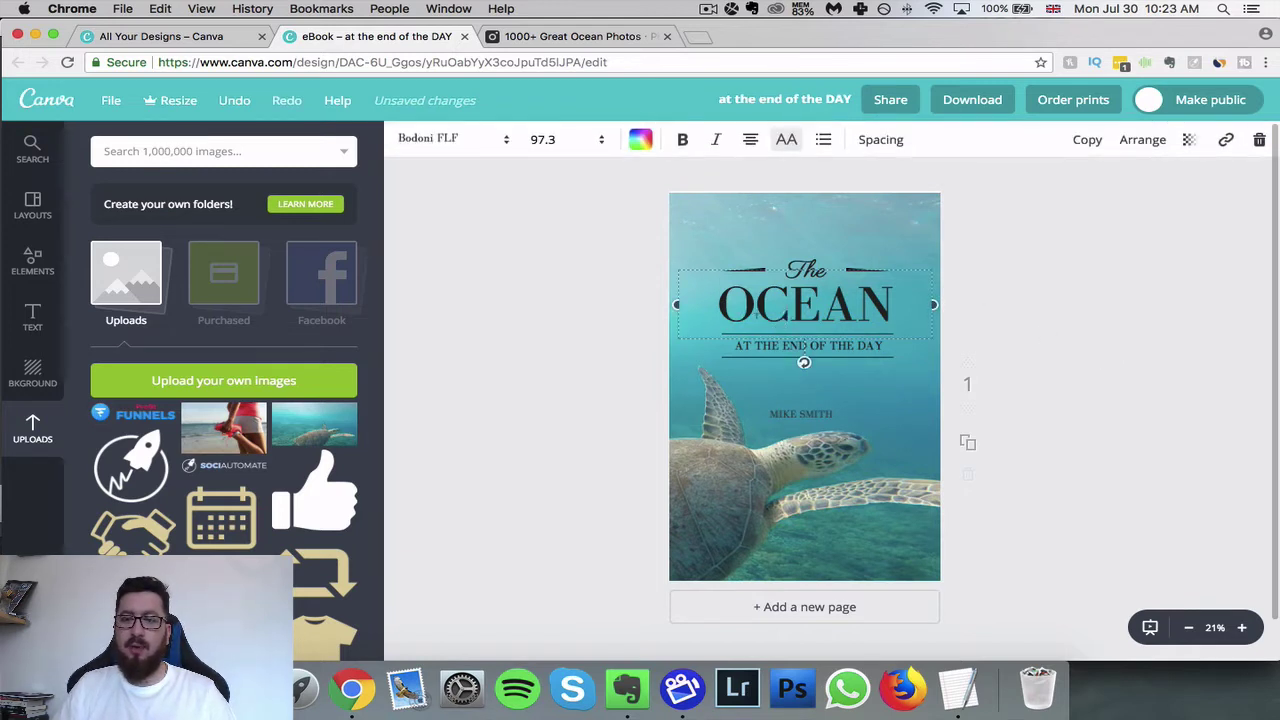
pyautogui.click(642, 142)
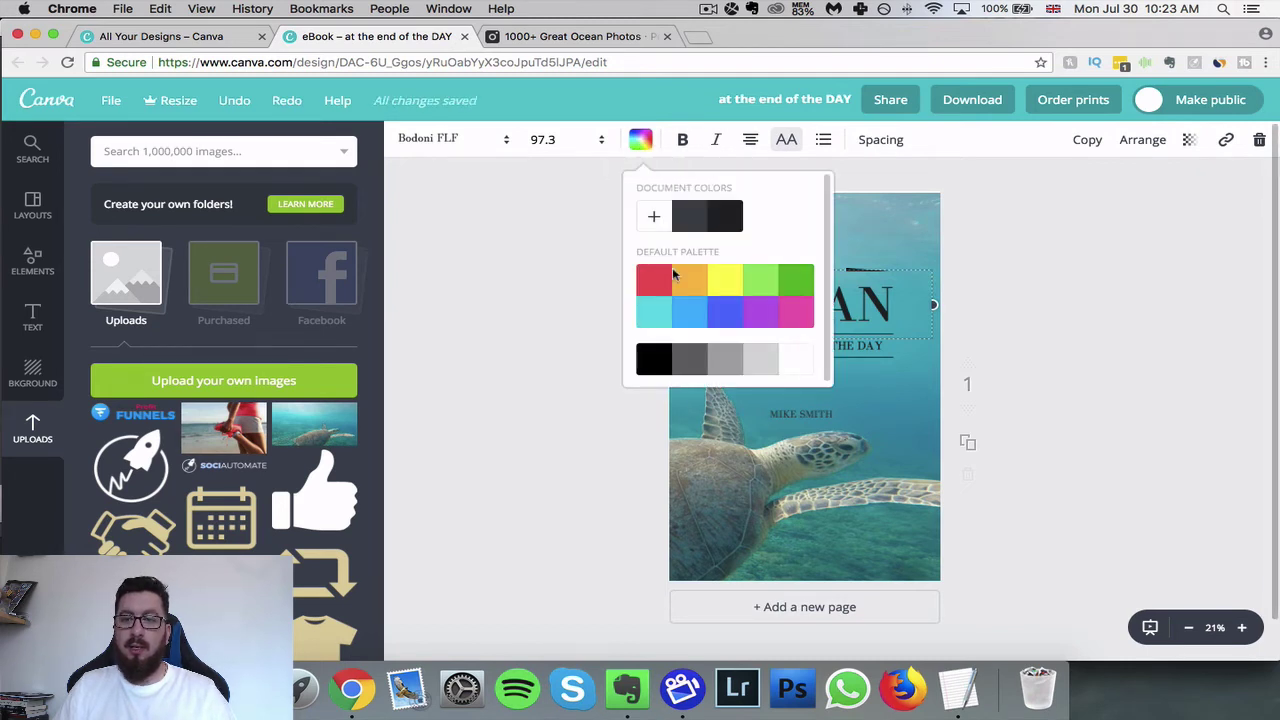
pyautogui.click(797, 366)
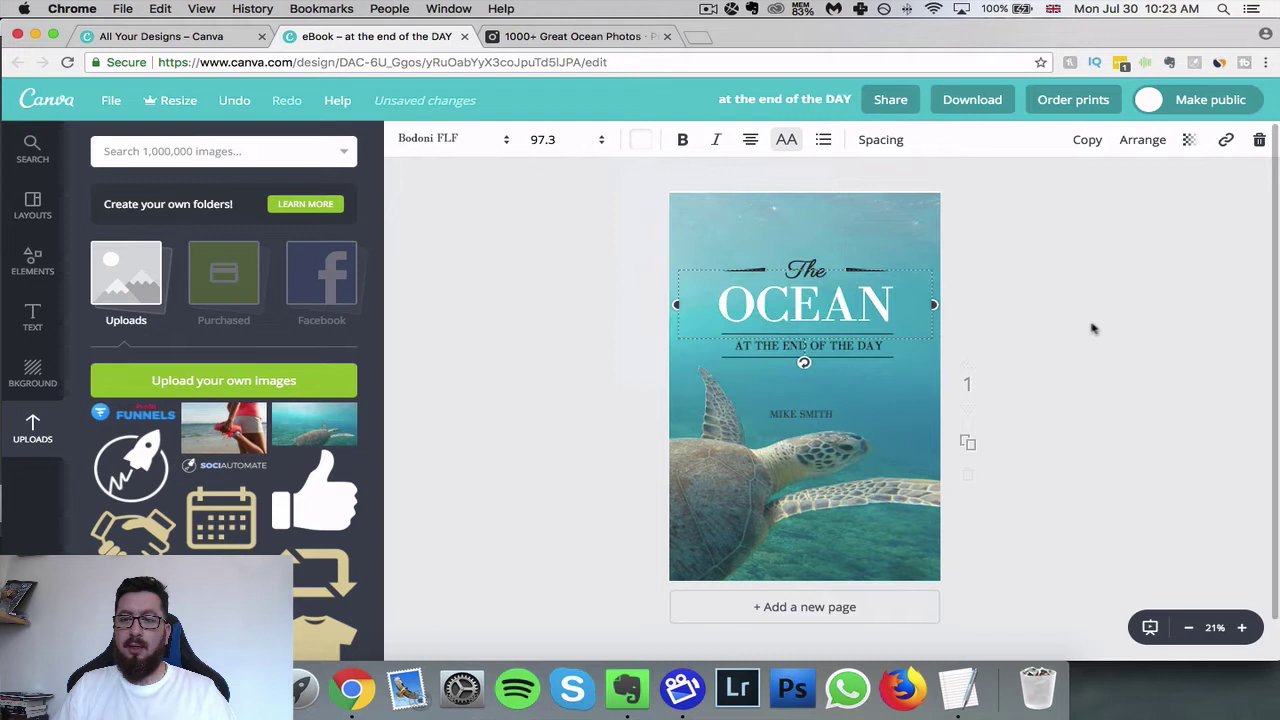
pyautogui.click(818, 346)
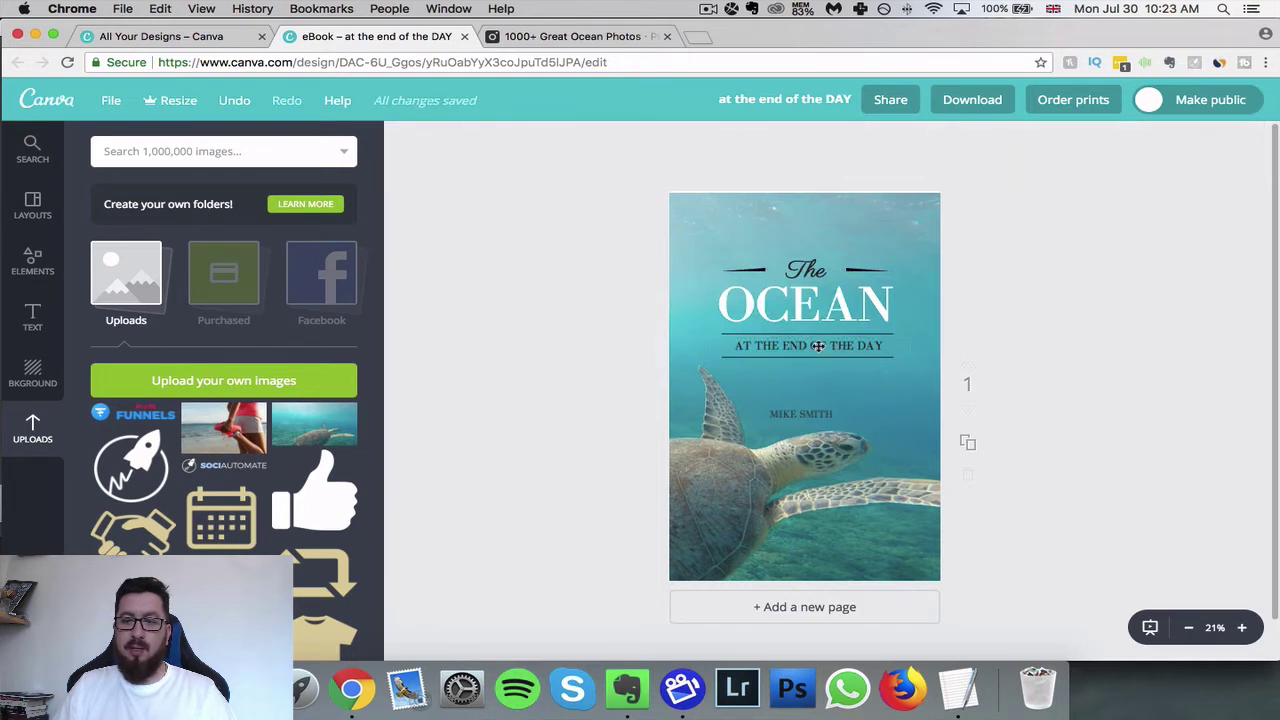
pyautogui.click(640, 140)
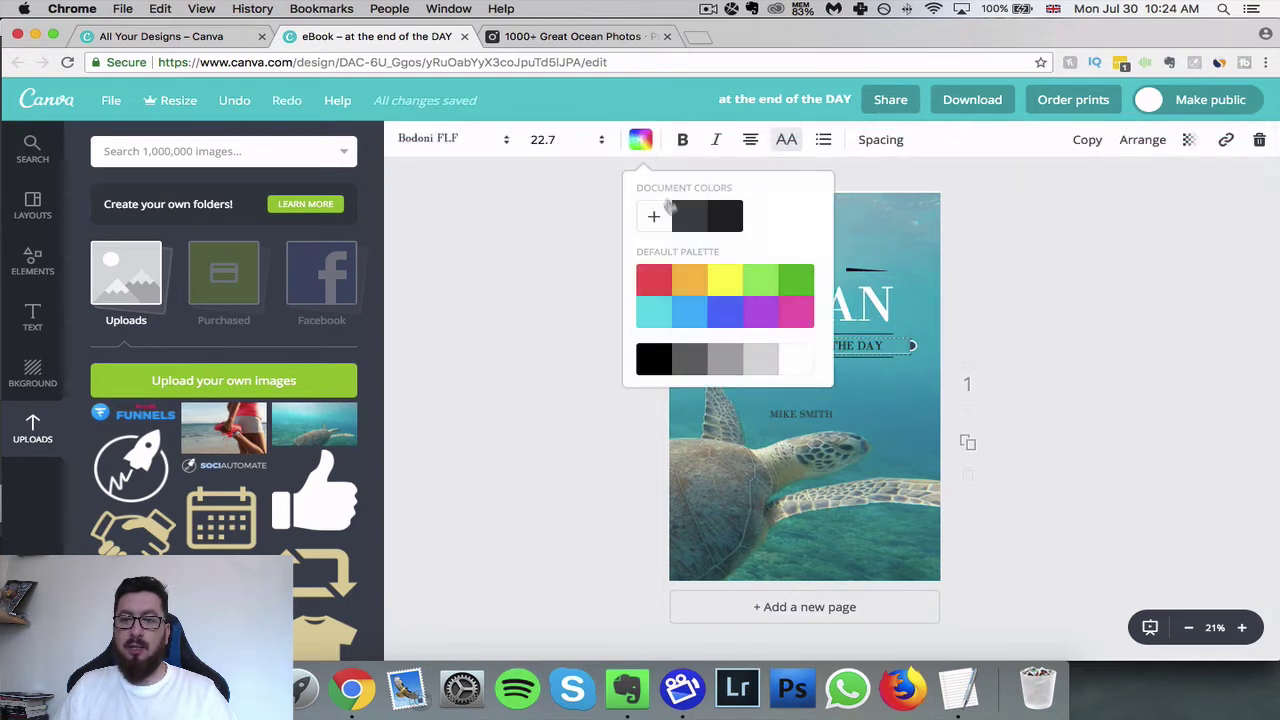
pyautogui.click(801, 366)
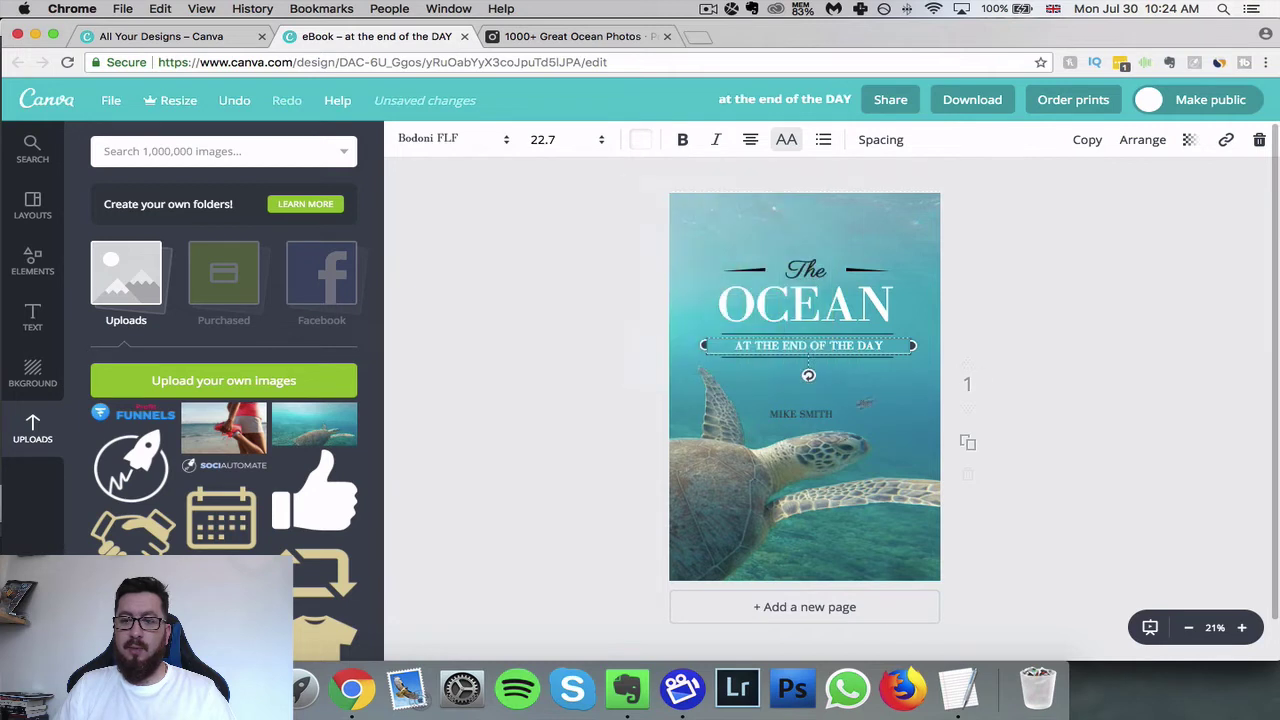
pyautogui.click(804, 424)
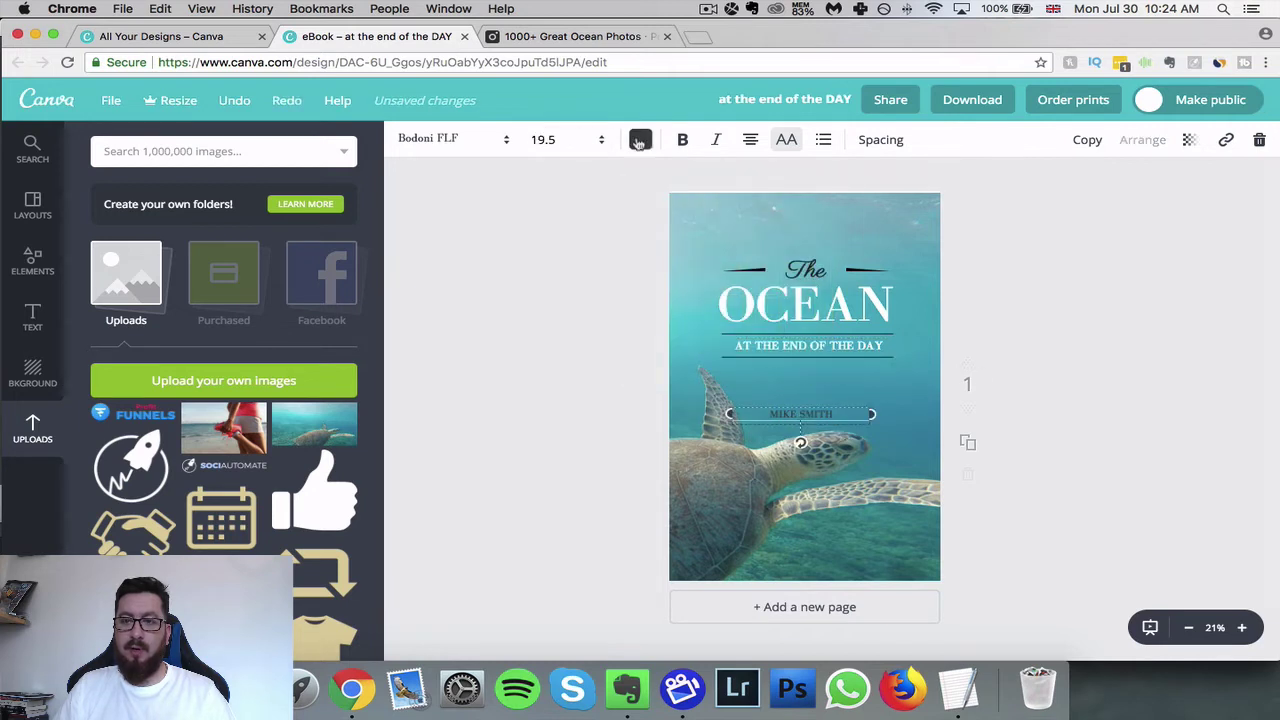
pyautogui.click(640, 141)
pyautogui.click(795, 366)
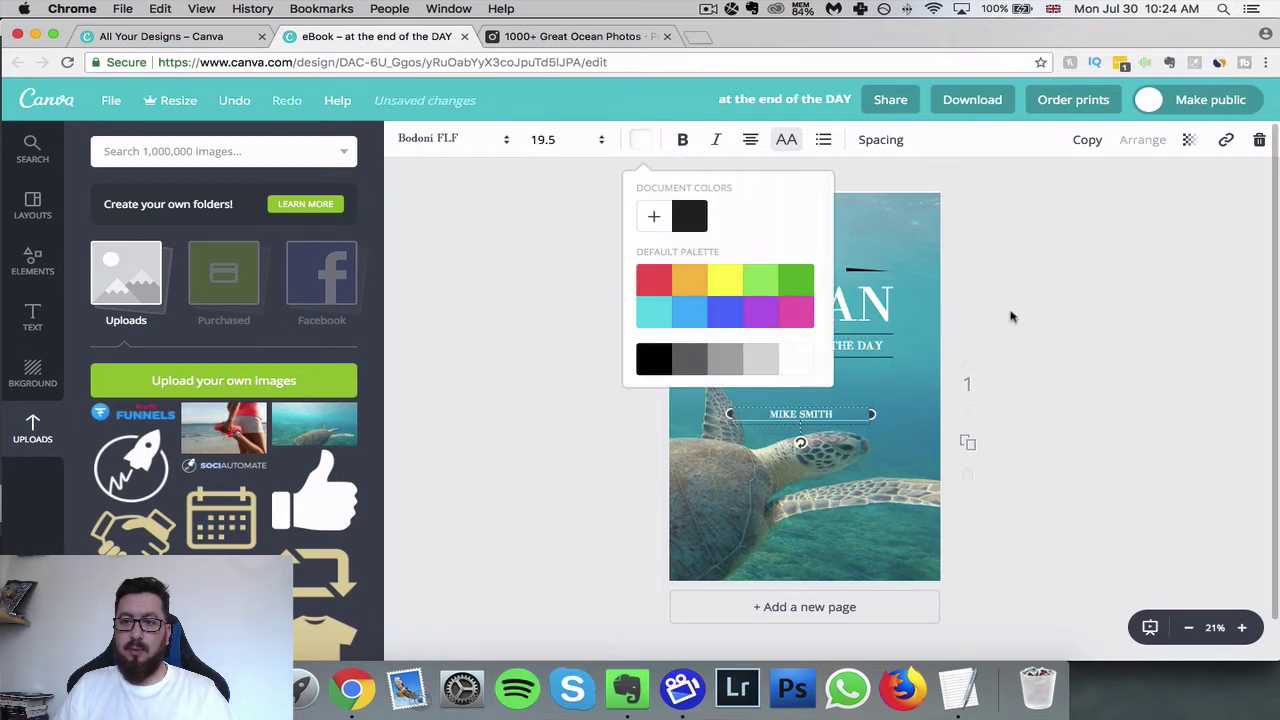
pyautogui.click(600, 314)
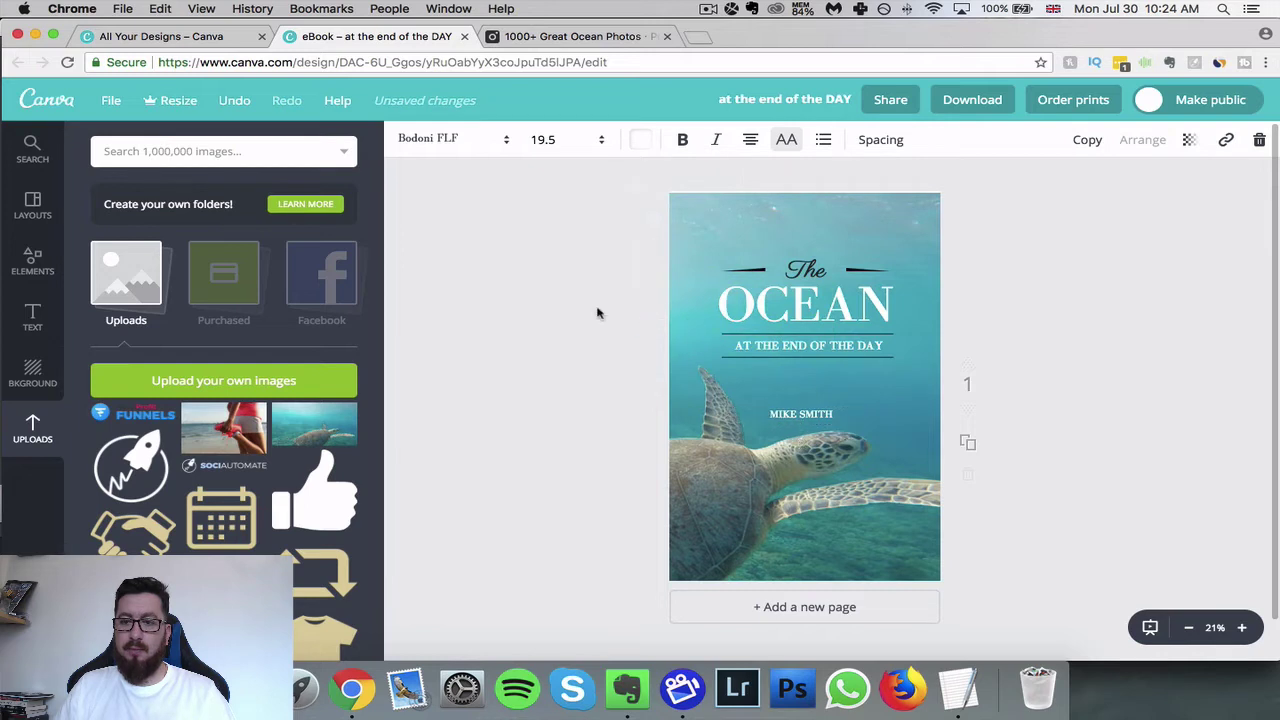
# - Turn the word The and its decorative line white, applying Change all
pyautogui.click(803, 268)
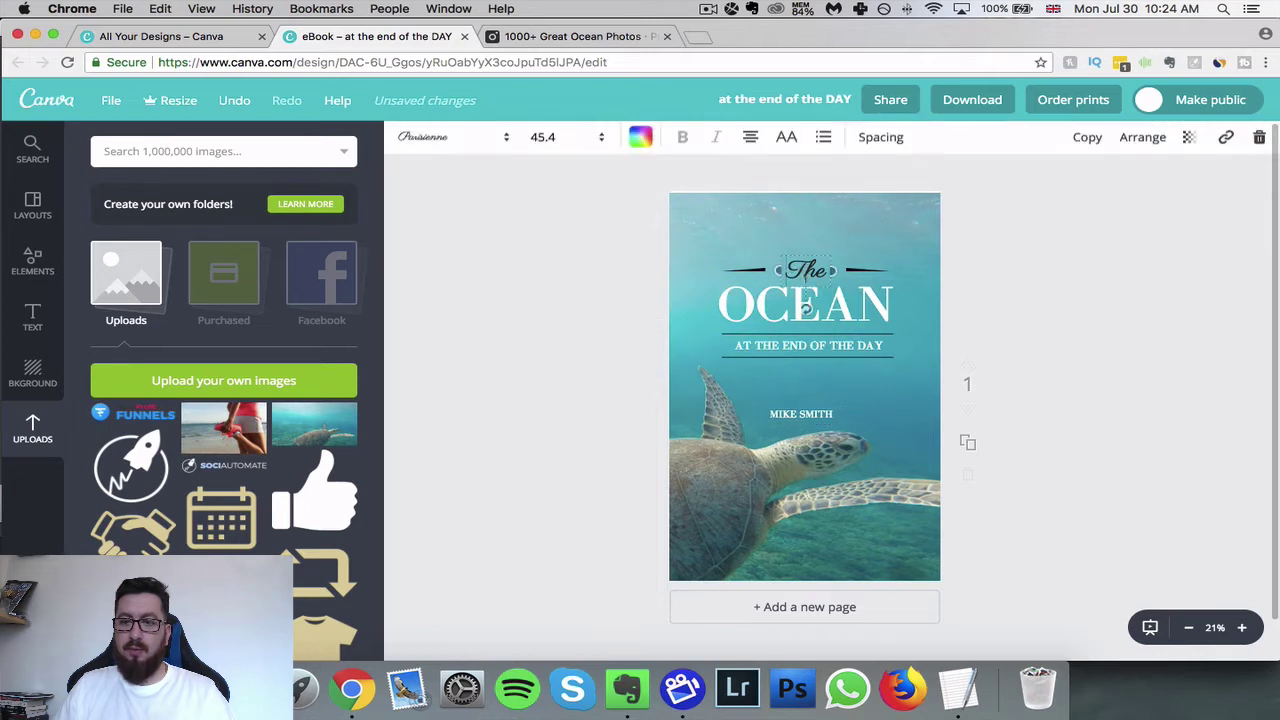
pyautogui.click(642, 141)
pyautogui.click(802, 358)
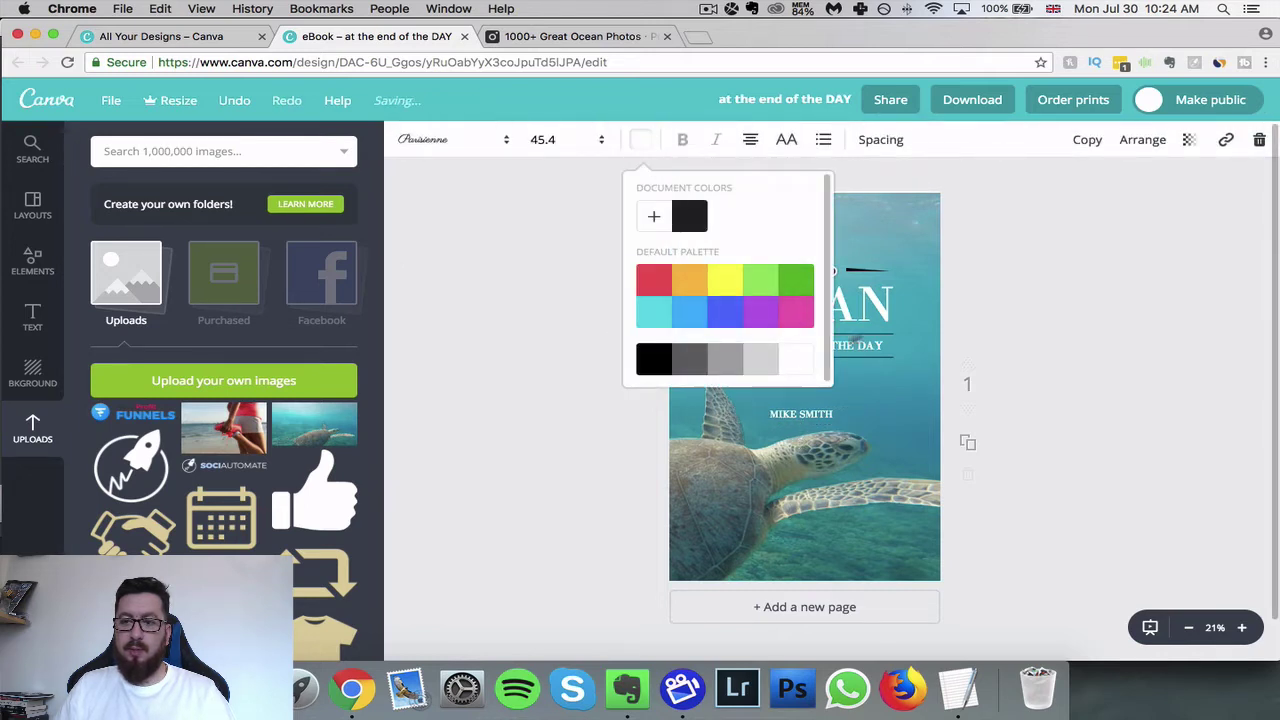
pyautogui.click(867, 269)
pyautogui.click(405, 140)
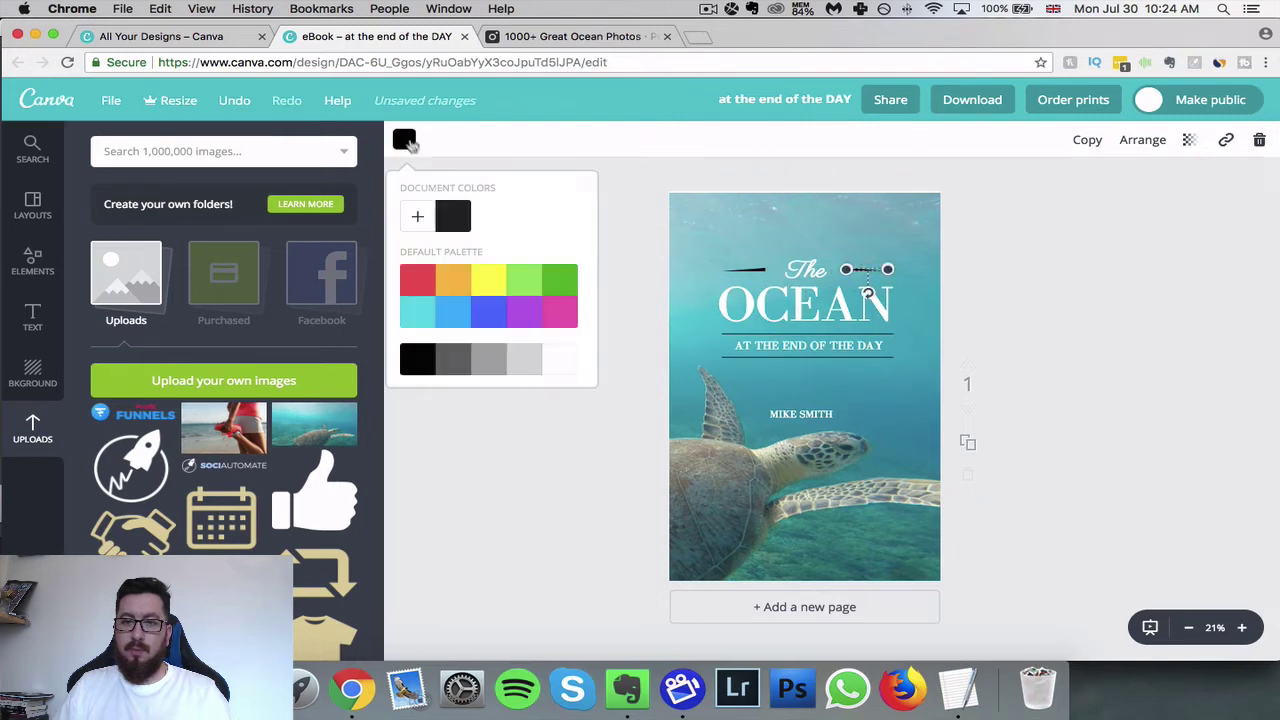
pyautogui.click(562, 360)
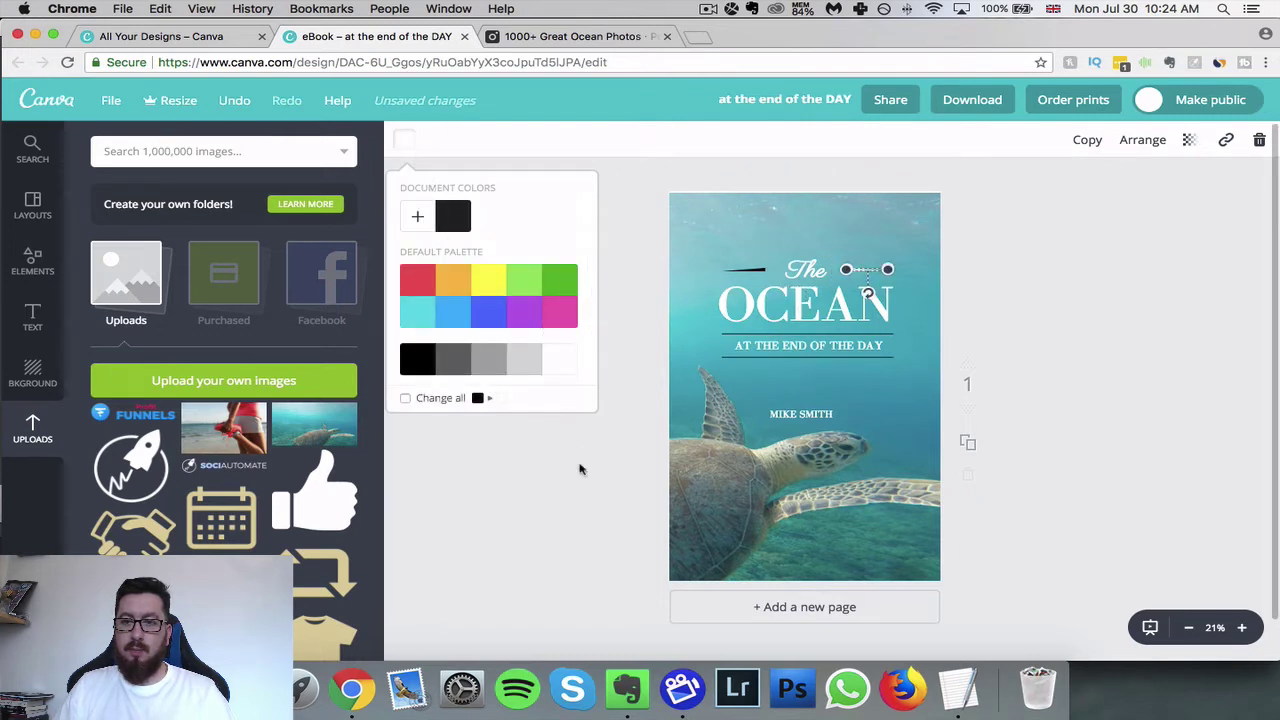
pyautogui.click(404, 398)
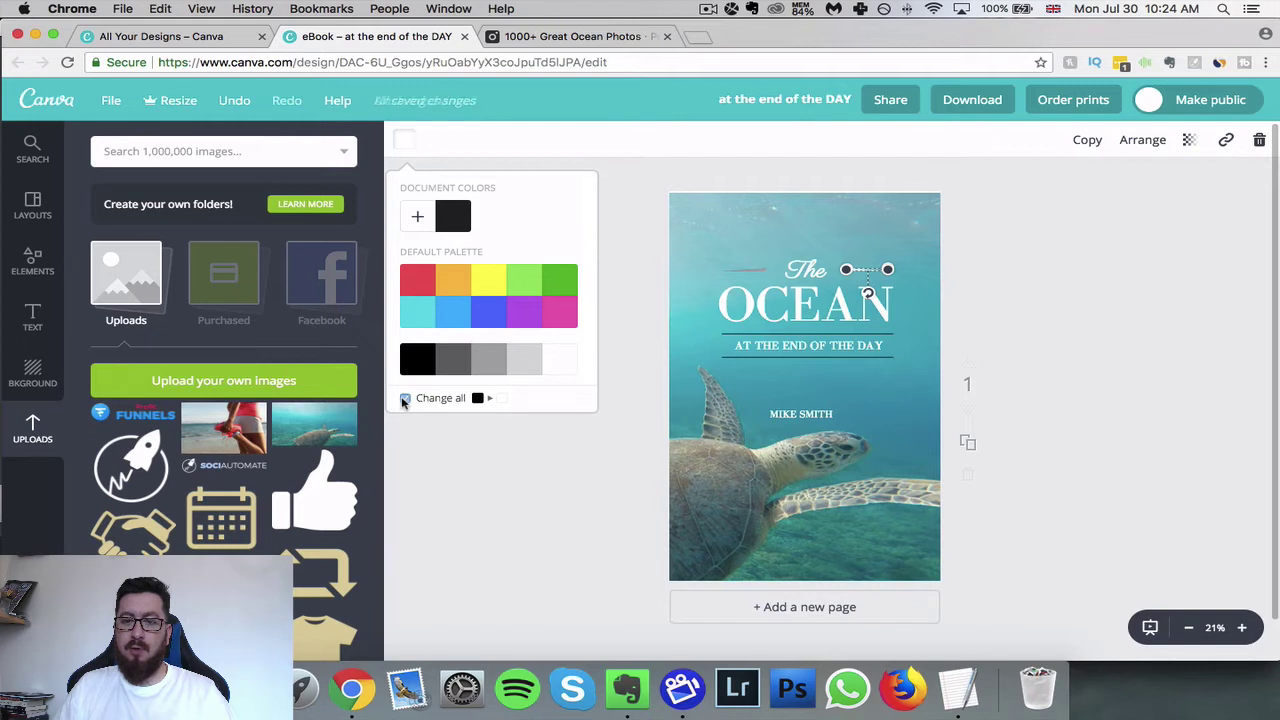
pyautogui.click(565, 468)
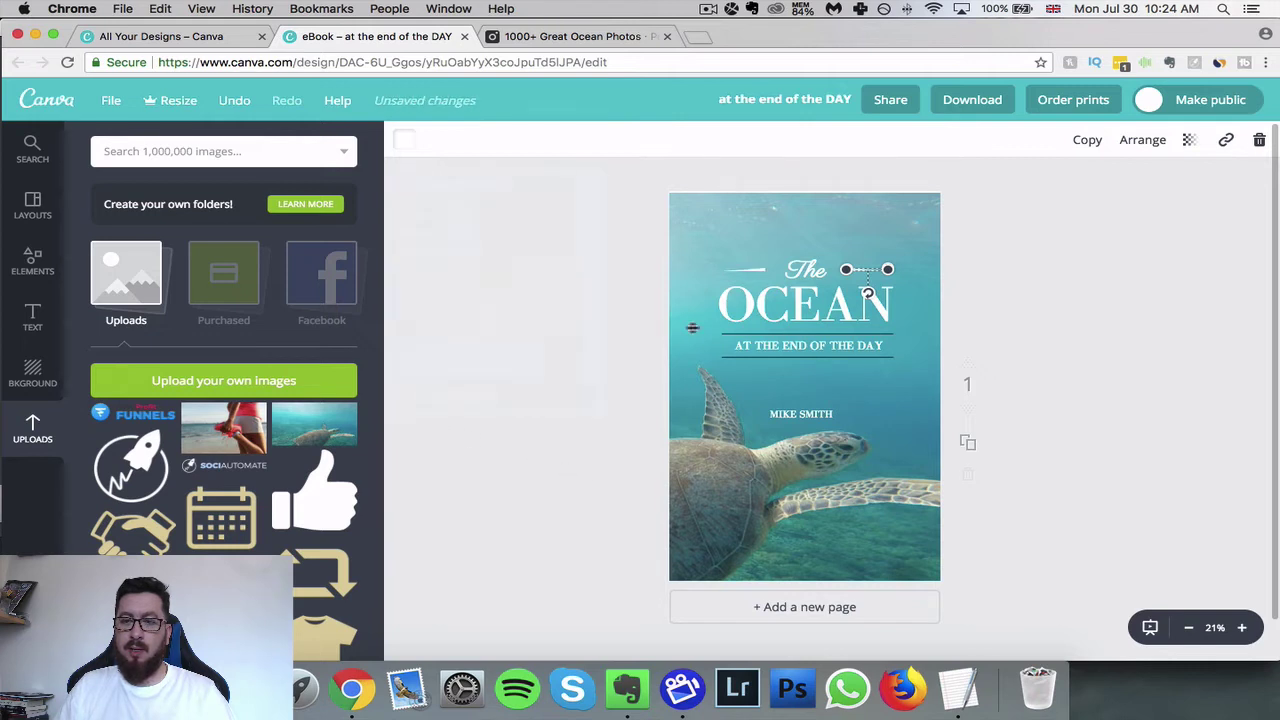
# - Make the line under the subtitle white, applying it to all matching elements
pyautogui.click(743, 333)
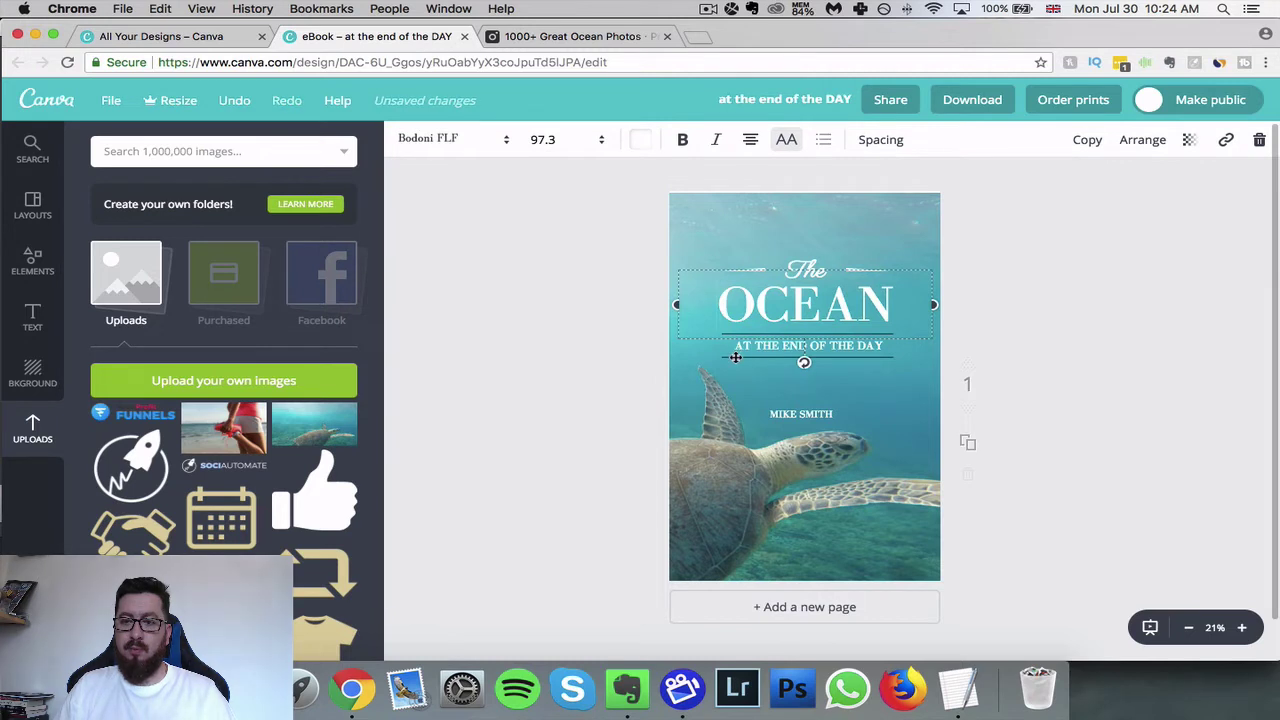
pyautogui.click(652, 375)
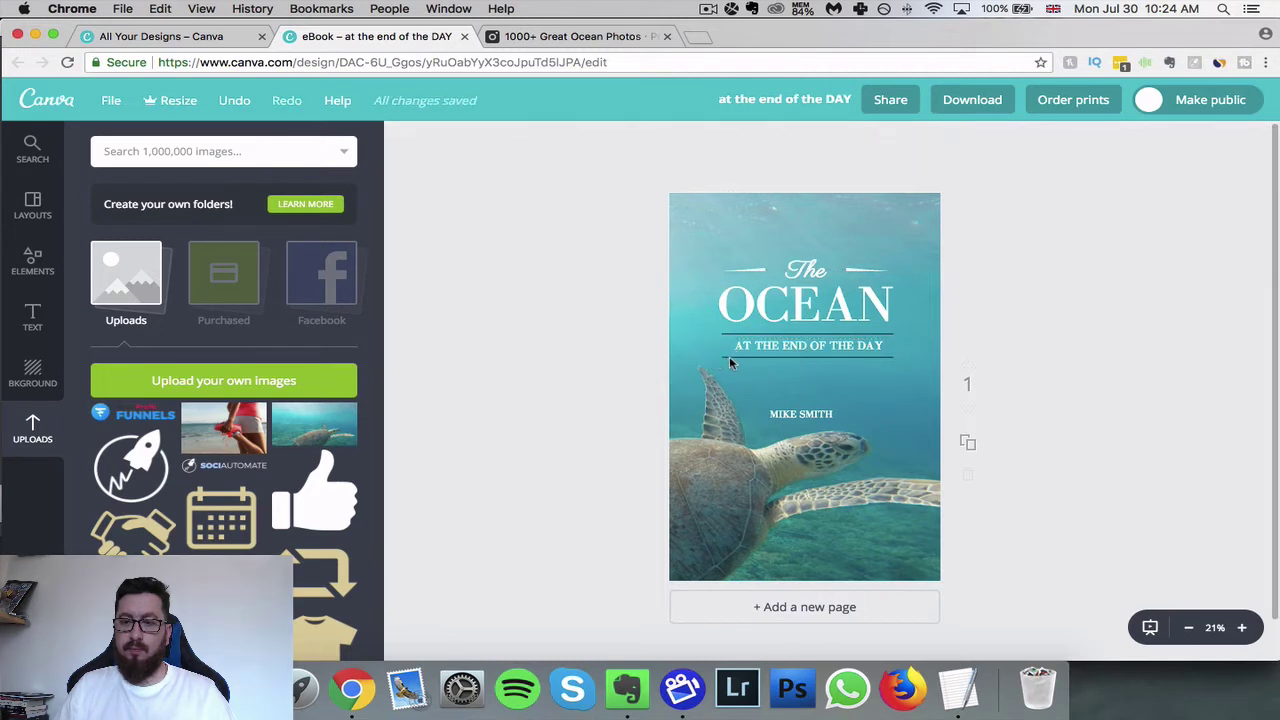
pyautogui.click(728, 358)
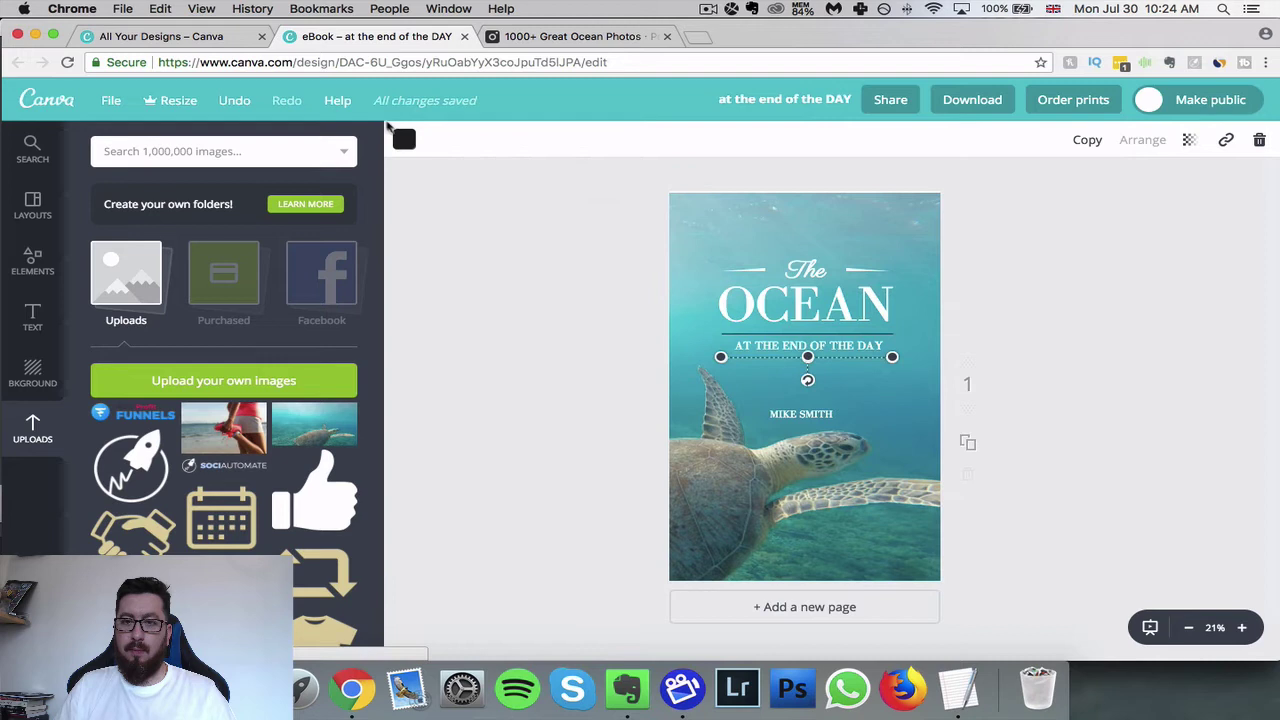
pyautogui.click(404, 139)
pyautogui.click(561, 359)
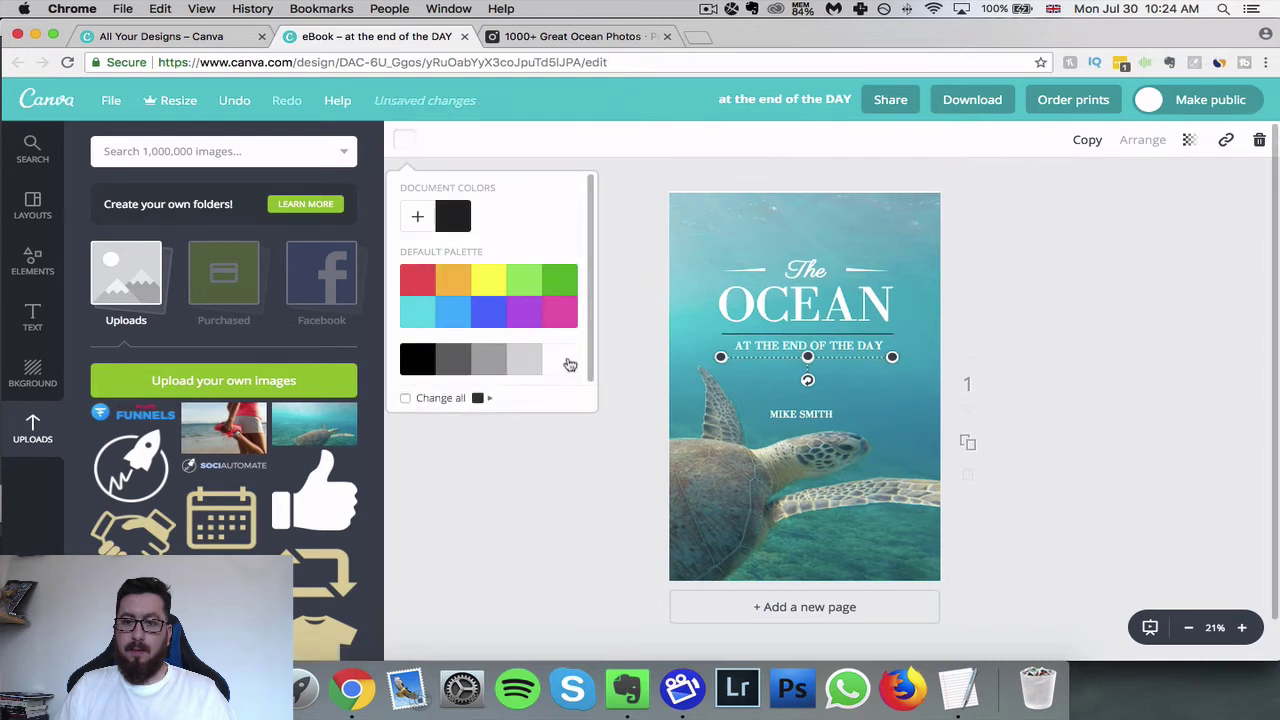
pyautogui.click(405, 398)
pyautogui.click(458, 455)
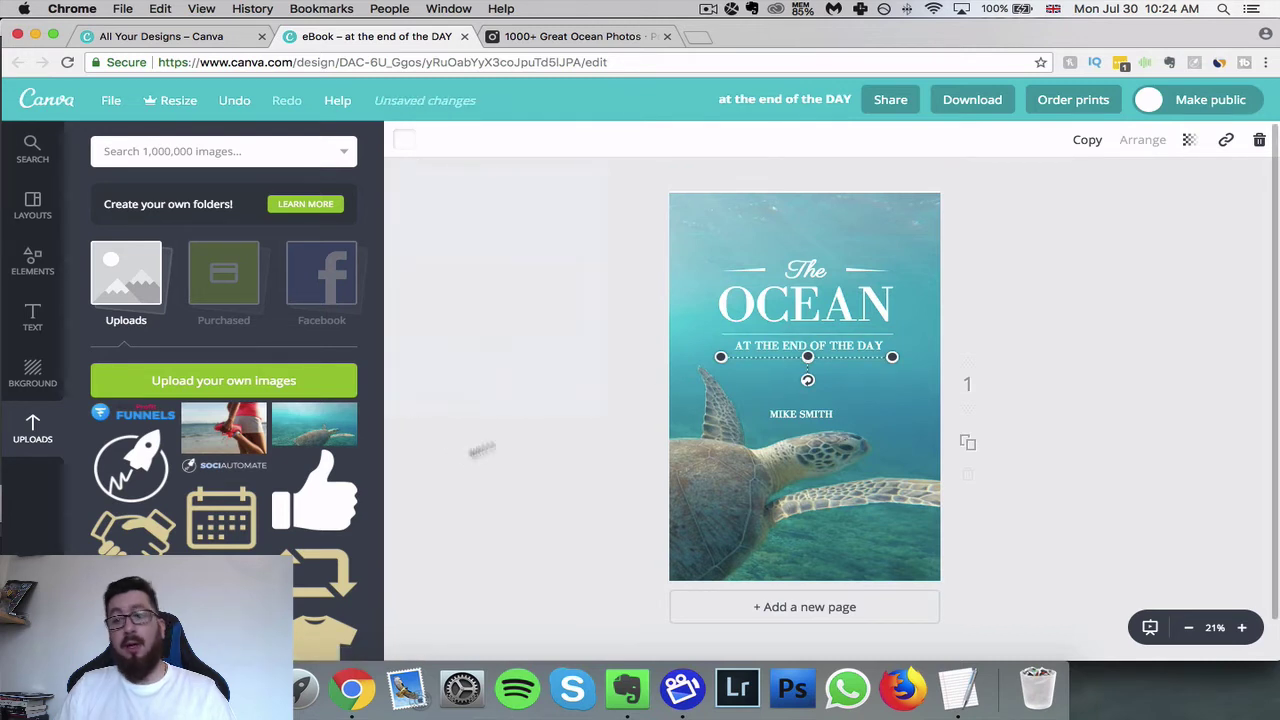
pyautogui.click(1005, 307)
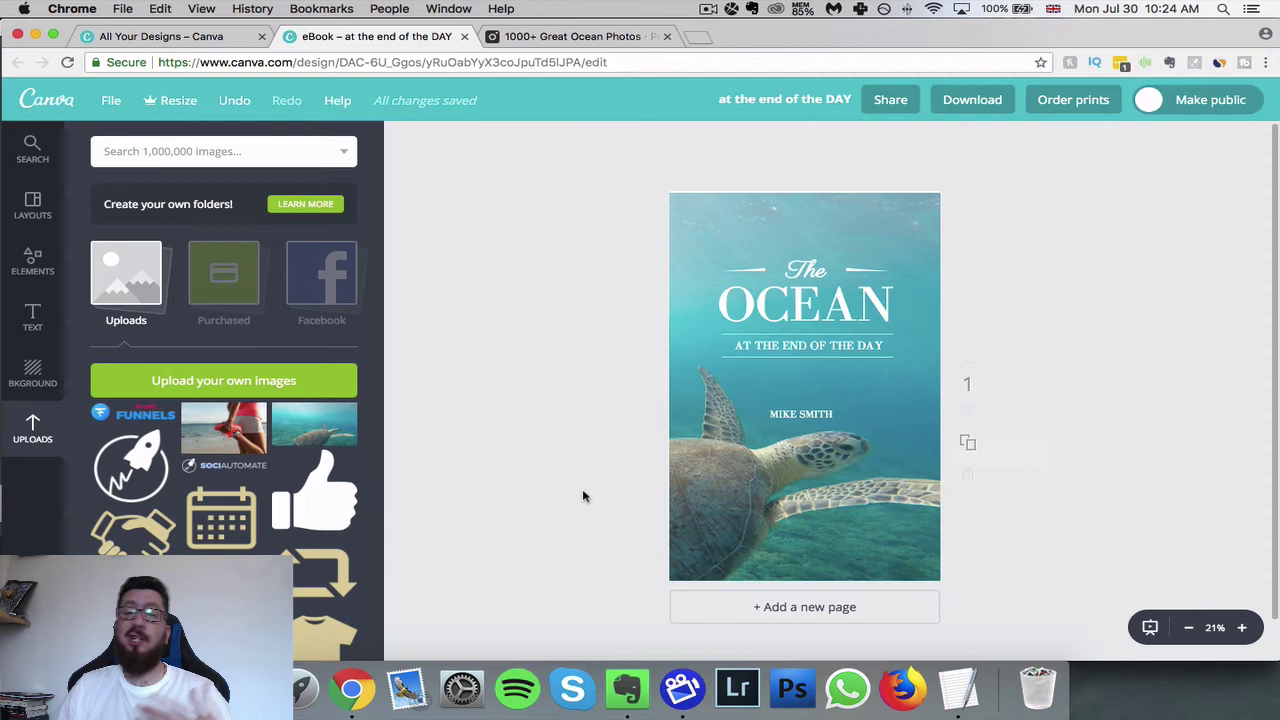
pyautogui.click(773, 309)
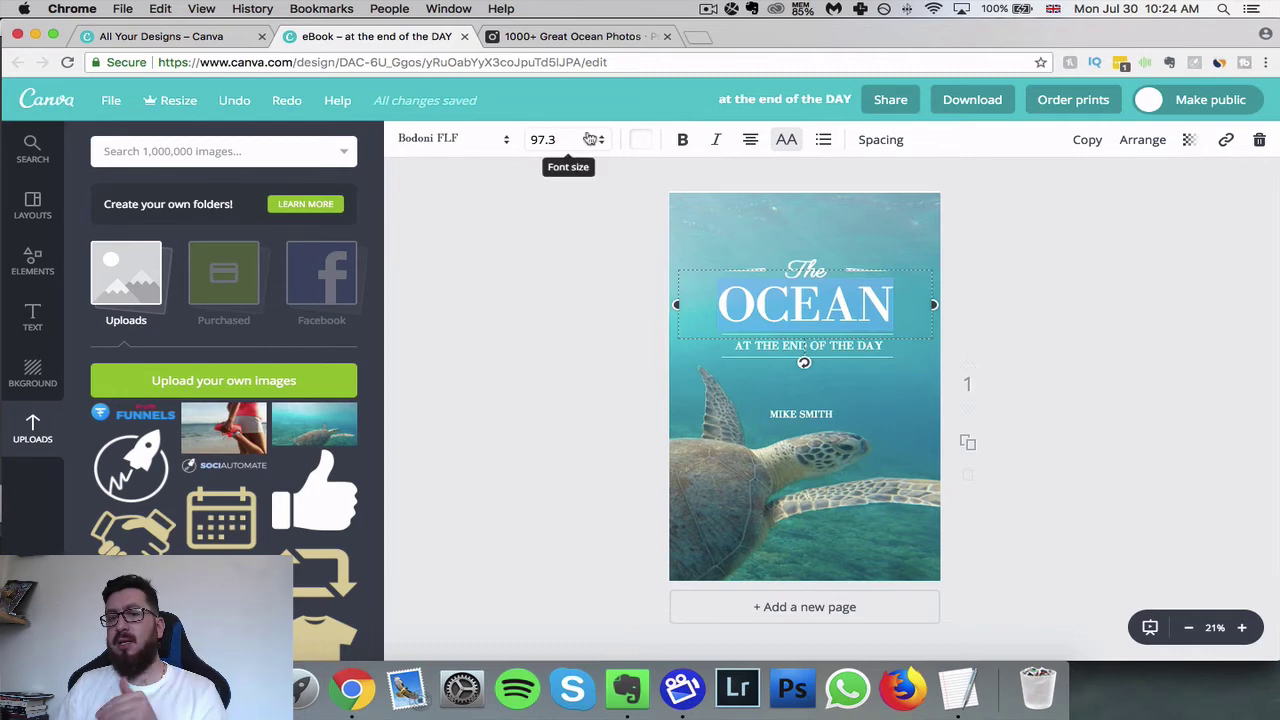
pyautogui.click(476, 142)
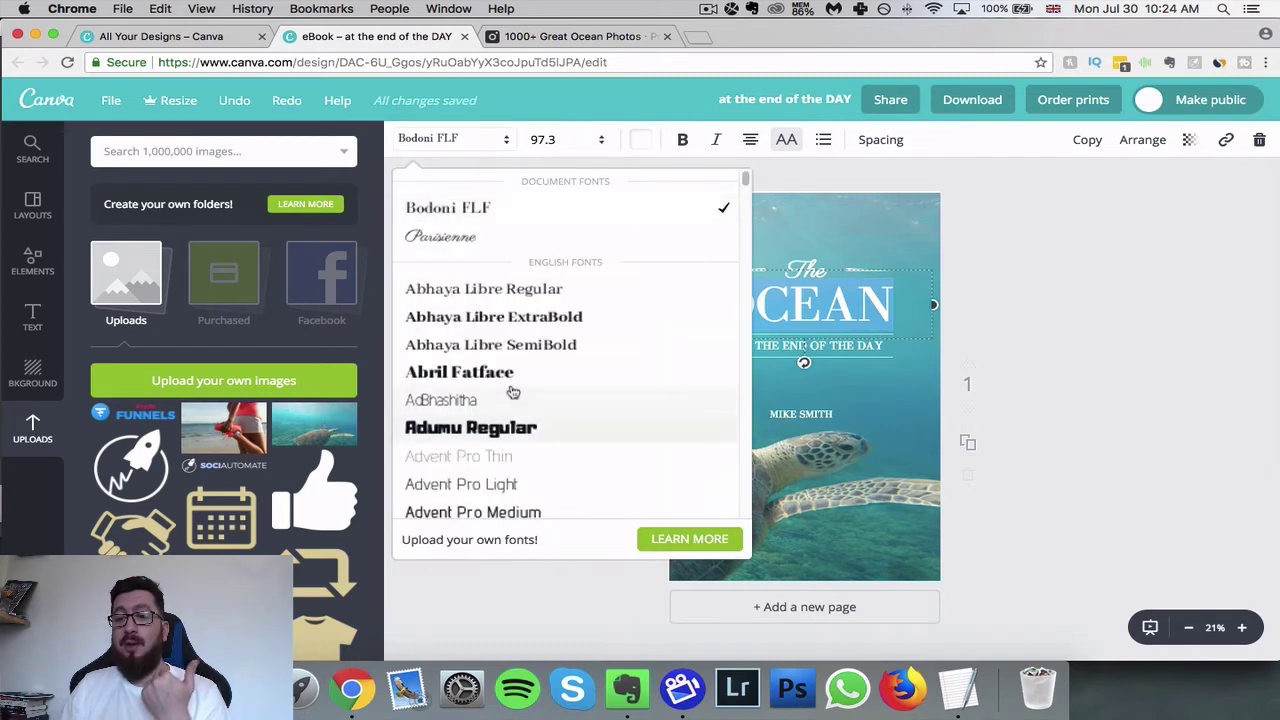
pyautogui.scroll(-15, 508, 391)
pyautogui.scroll(-15, 510, 391)
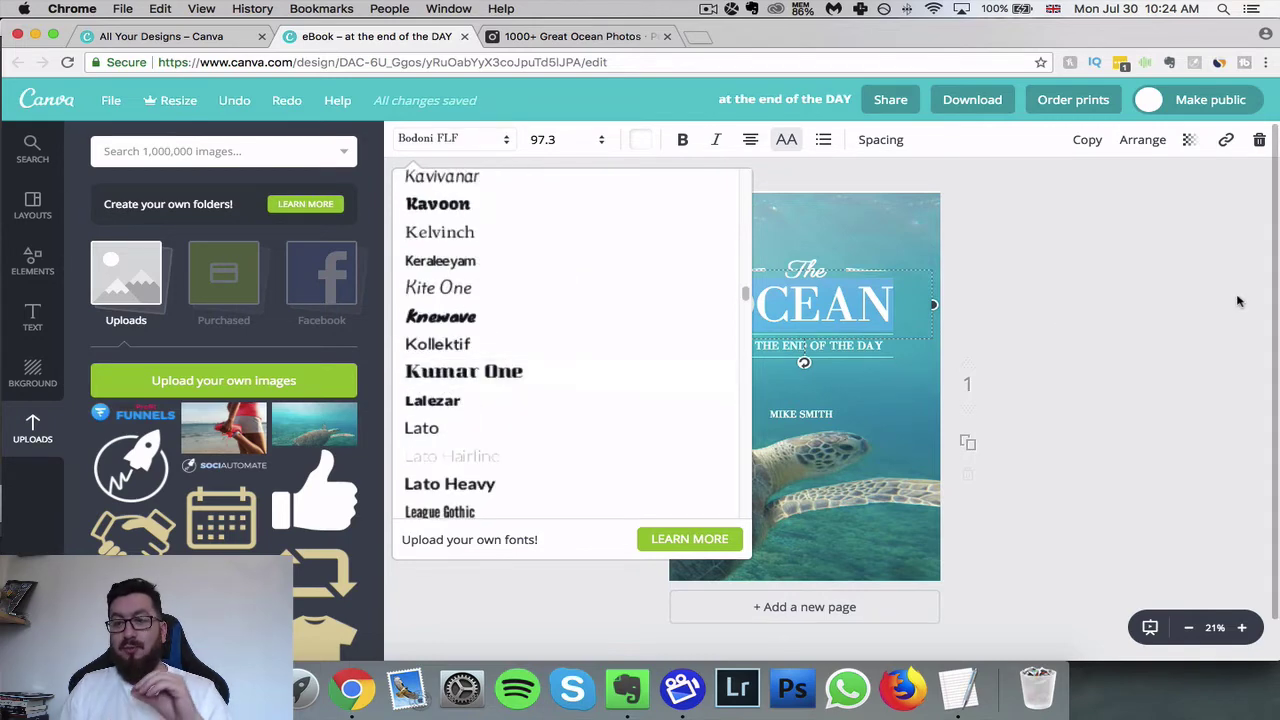
pyautogui.click(1067, 271)
pyautogui.click(1067, 271)
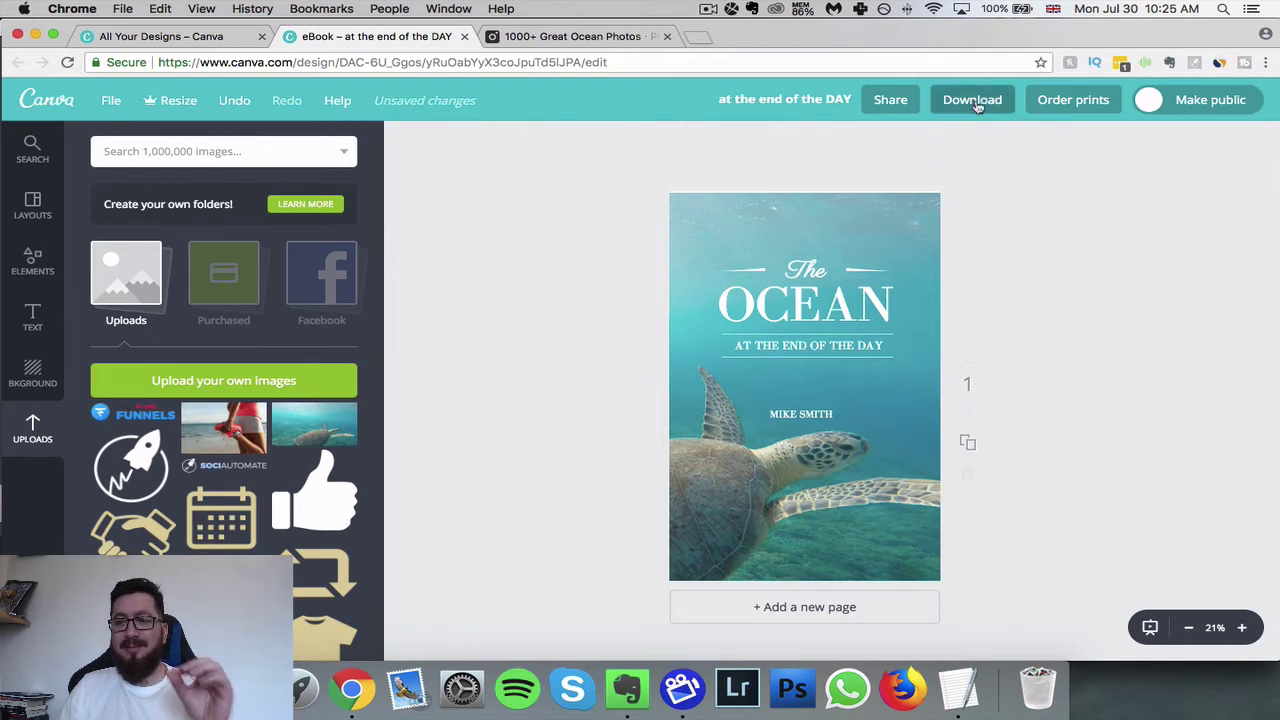
# - Download the finished Ocean cover with the file type set to JPG
pyautogui.click(972, 100)
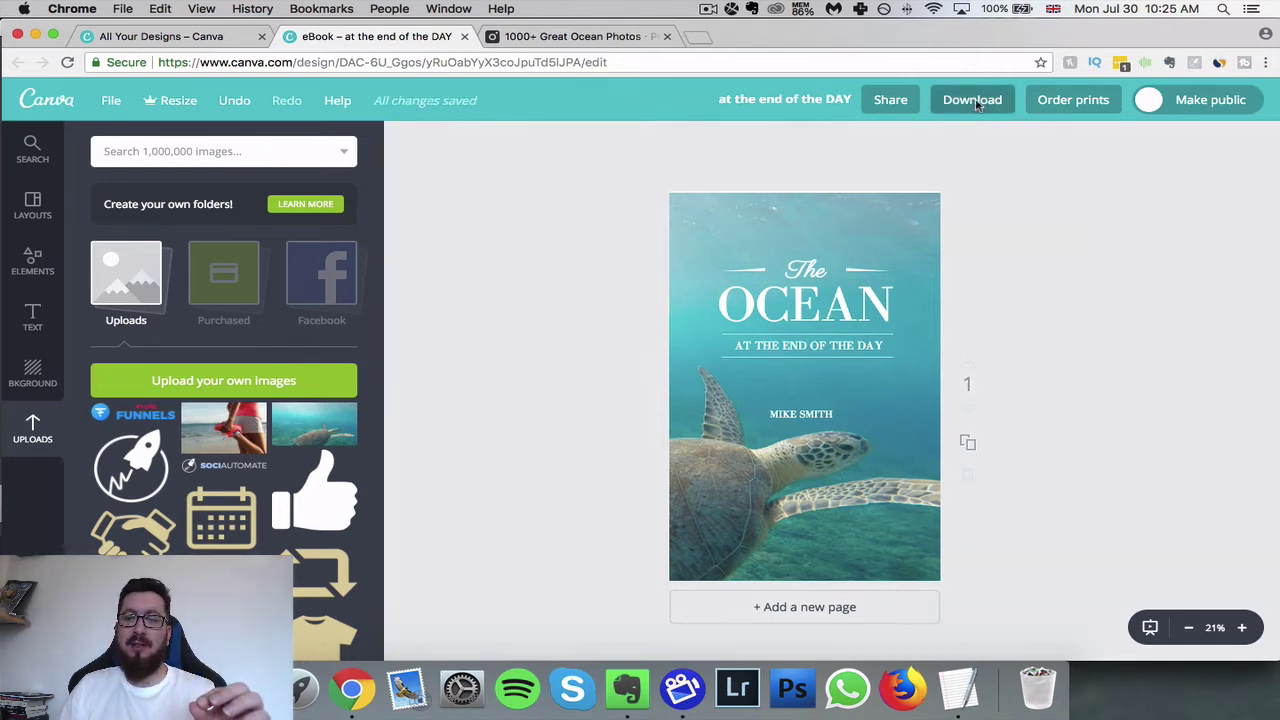
pyautogui.click(977, 186)
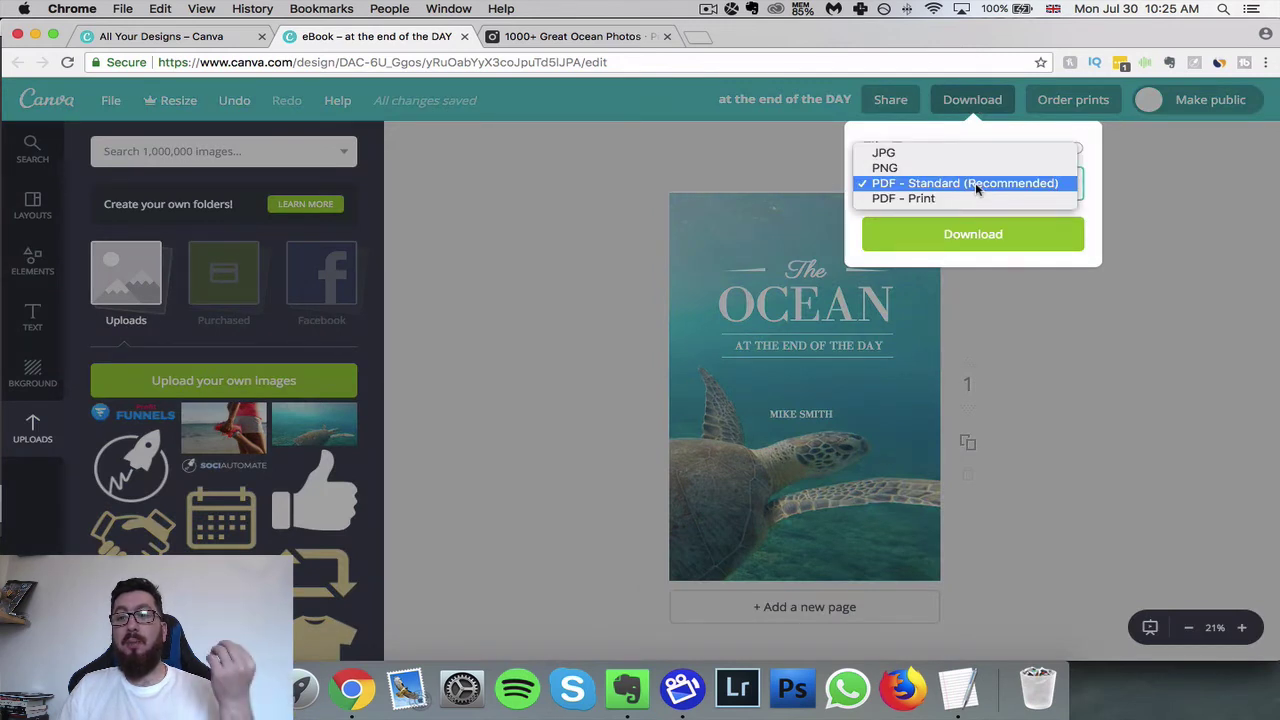
pyautogui.click(971, 152)
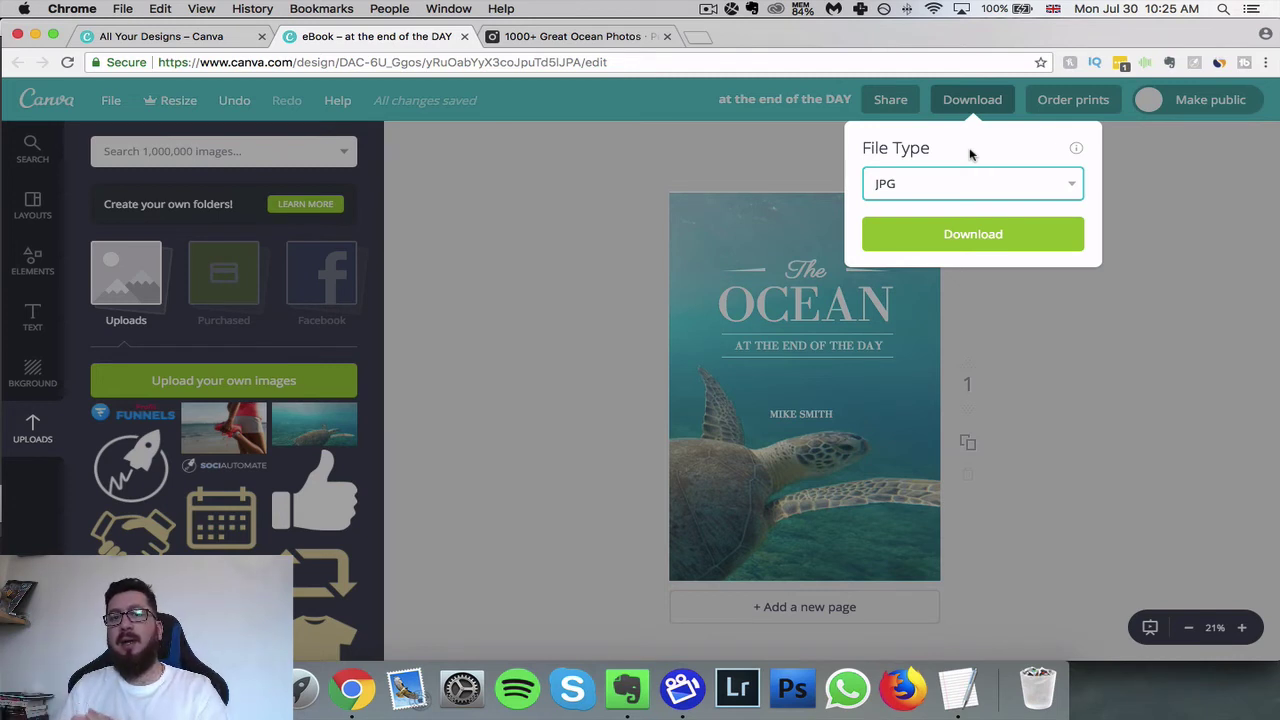
pyautogui.click(992, 240)
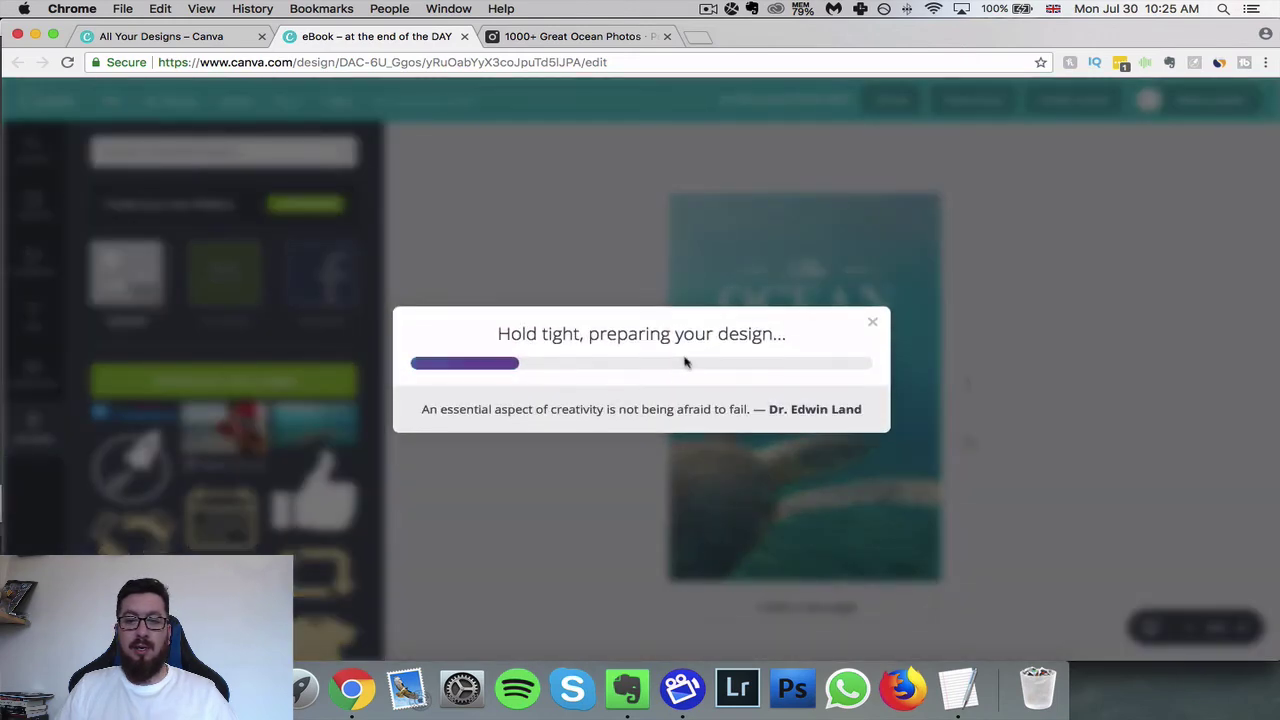